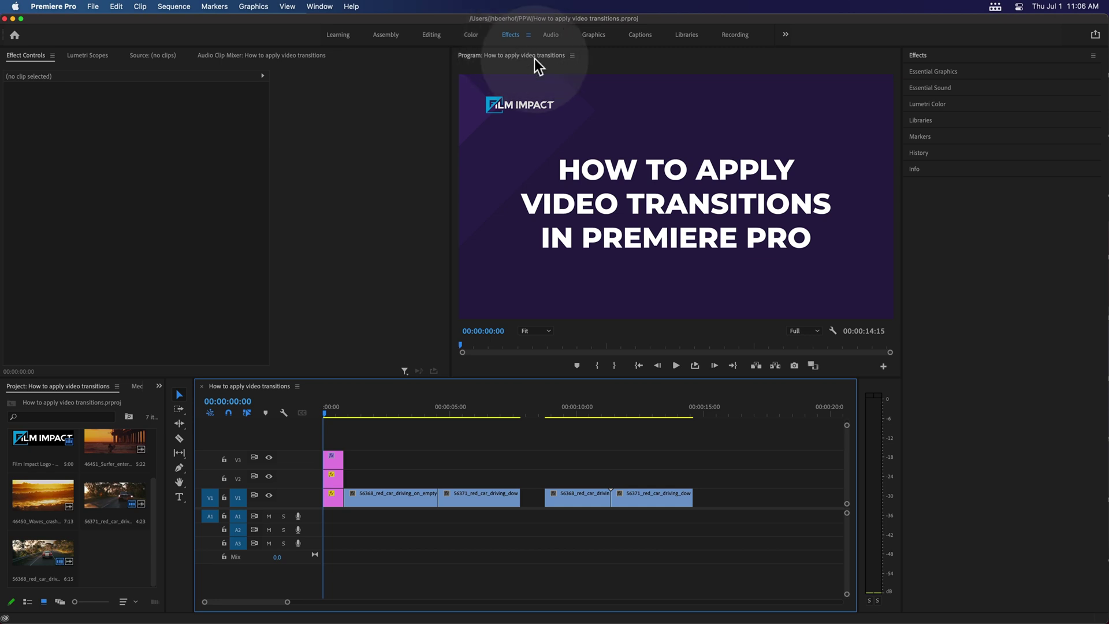
- List the video transitions in Effects and preview the hard cut between the first two car clips on V1
left_click(920, 54)
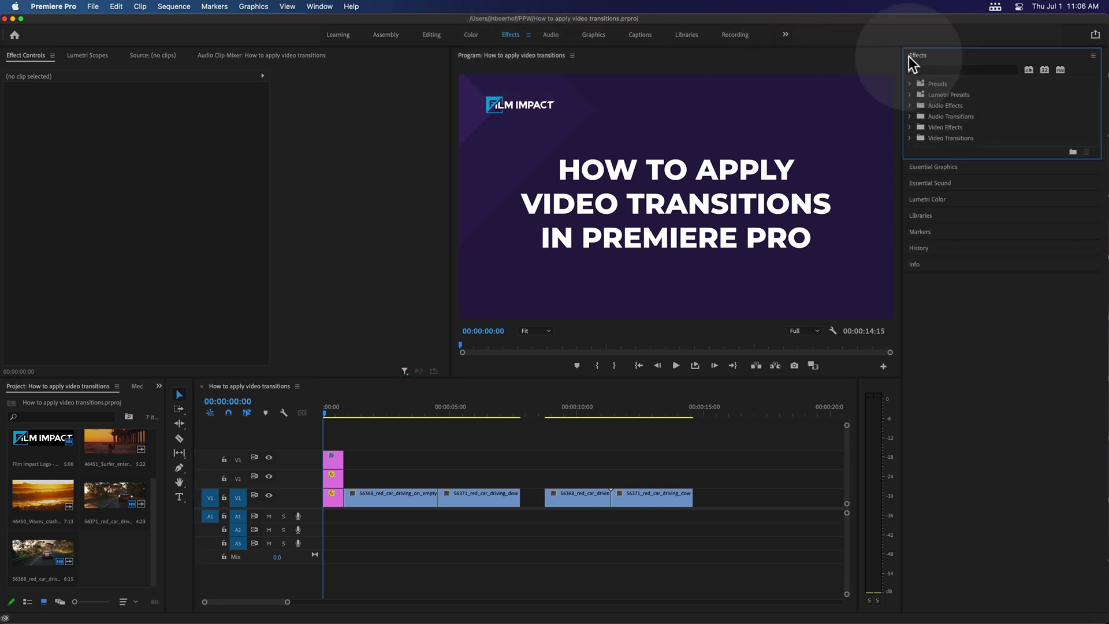
left_click(910, 138)
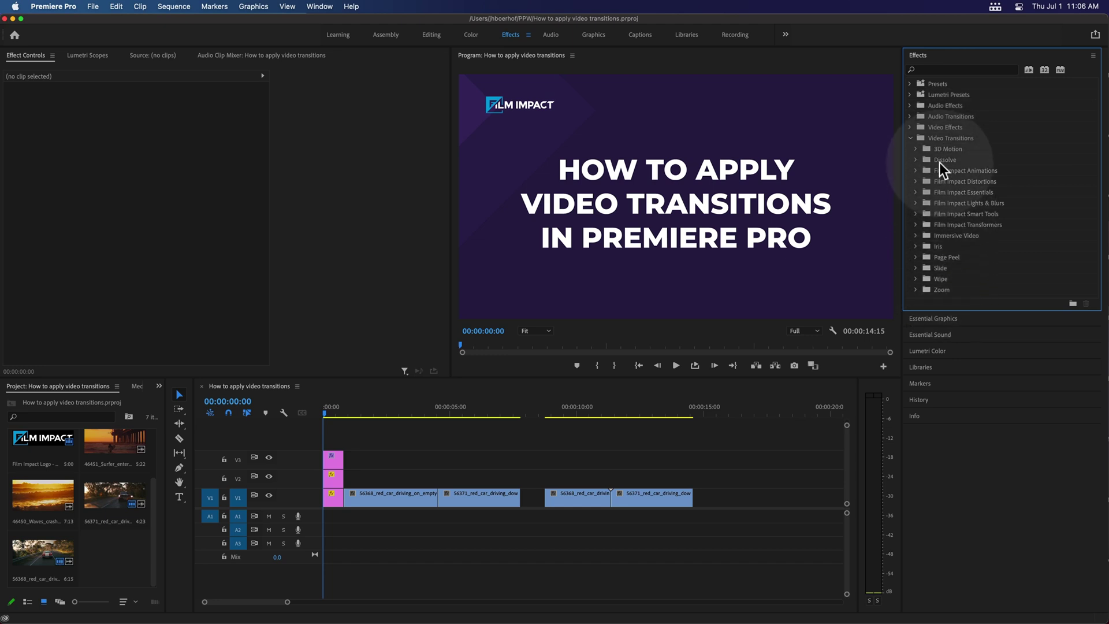
left_click(400, 411)
key("space")
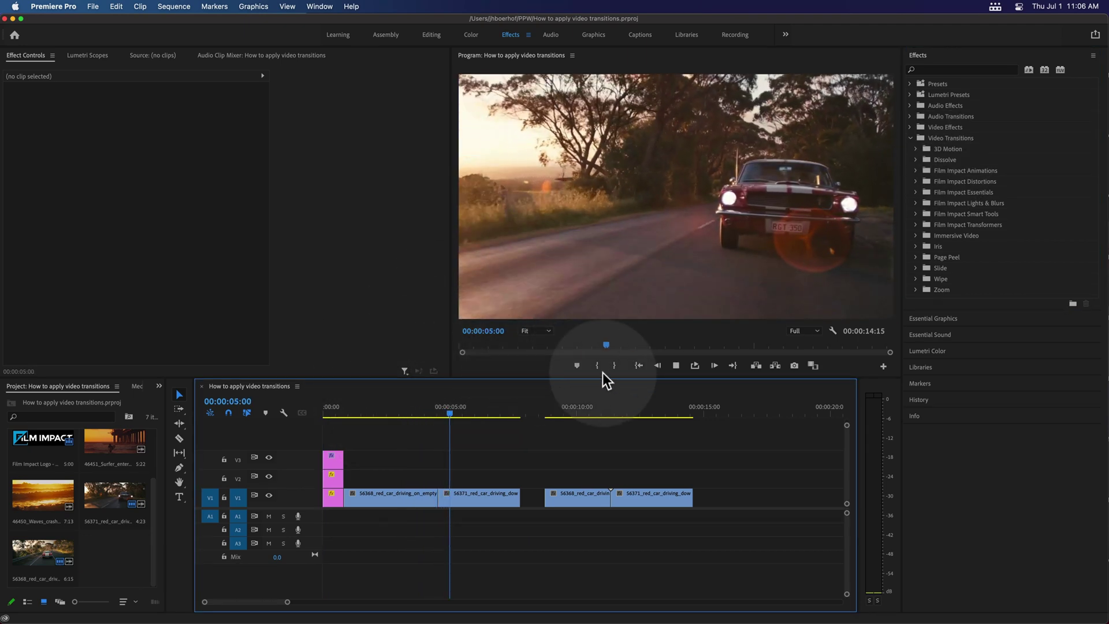
left_click(400, 411)
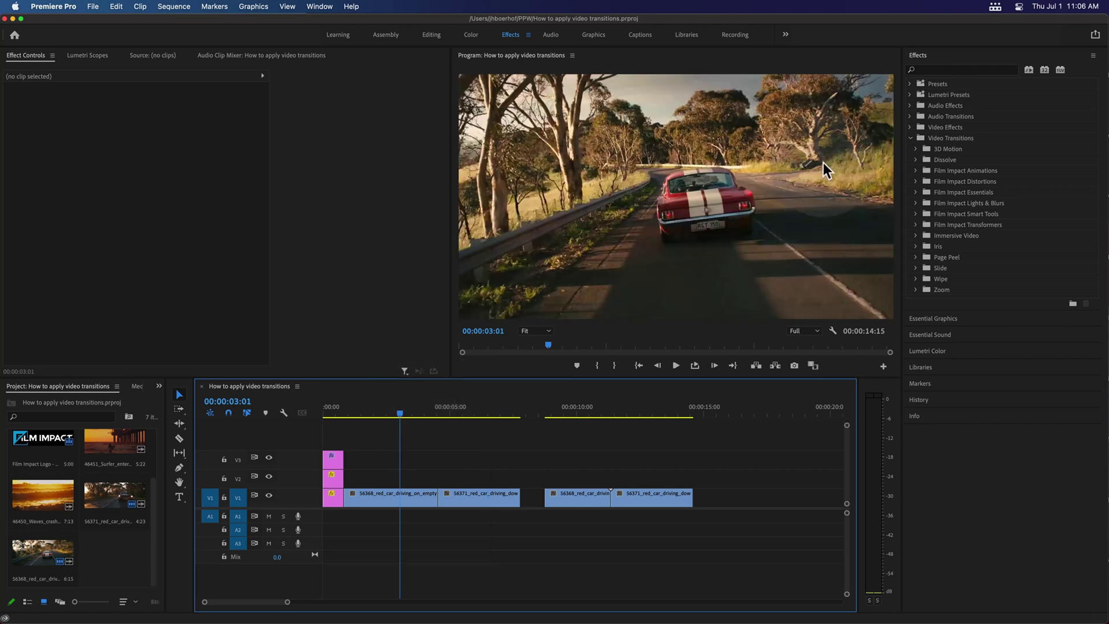
- Apply the Cross Dissolve transition from the Dissolve group to the cut between the first two car clips on V1
left_click(914, 159)
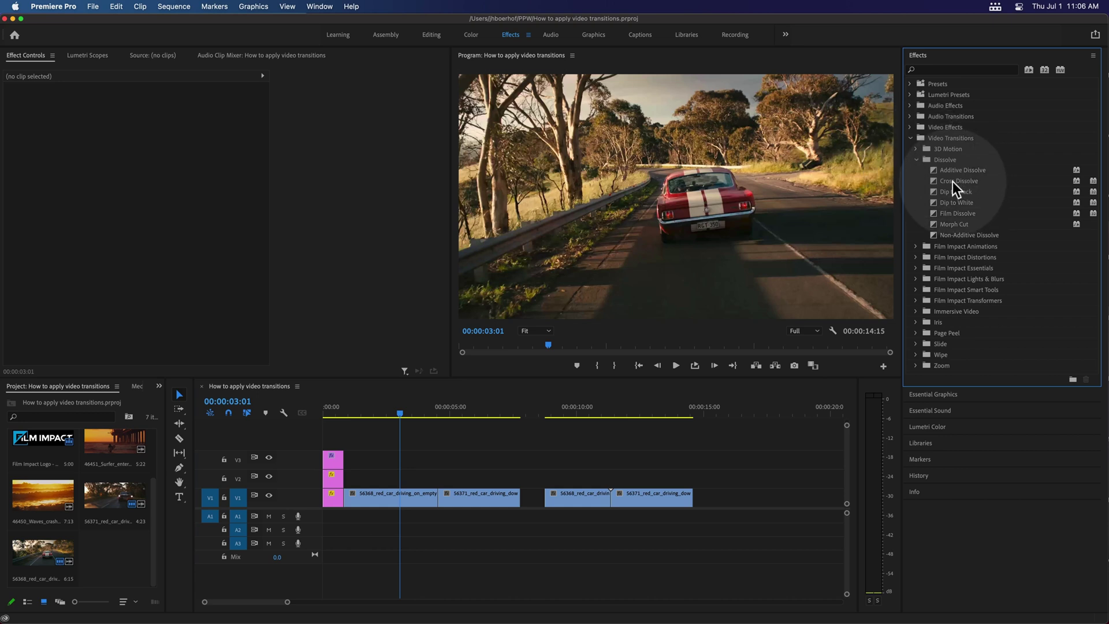
left_click(952, 181)
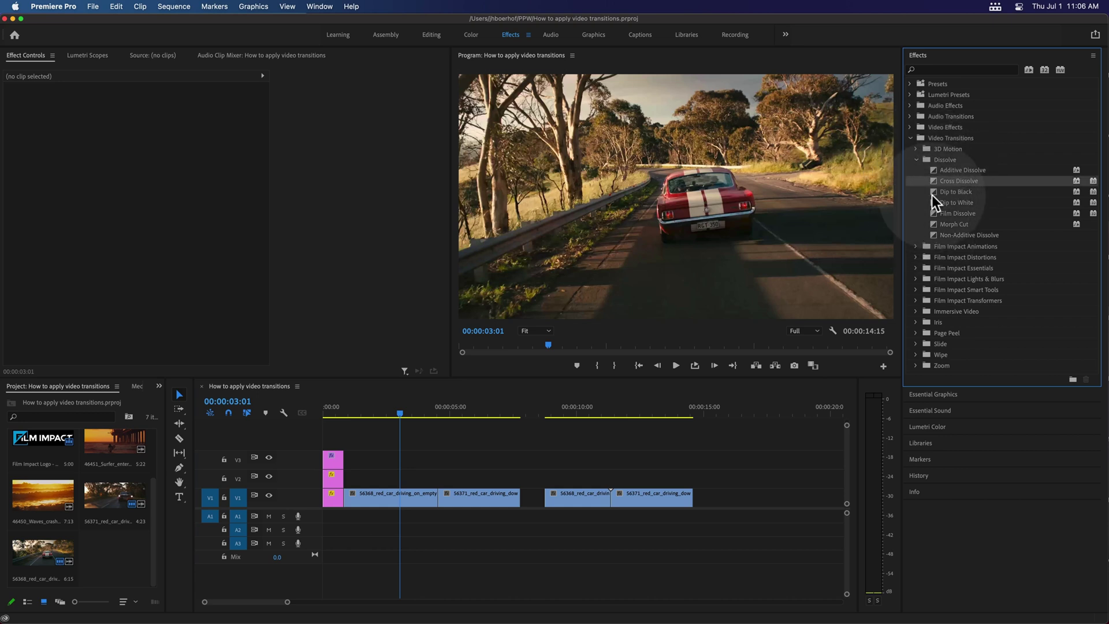
left_click(937, 181)
left_click_drag(942, 182, 436, 500)
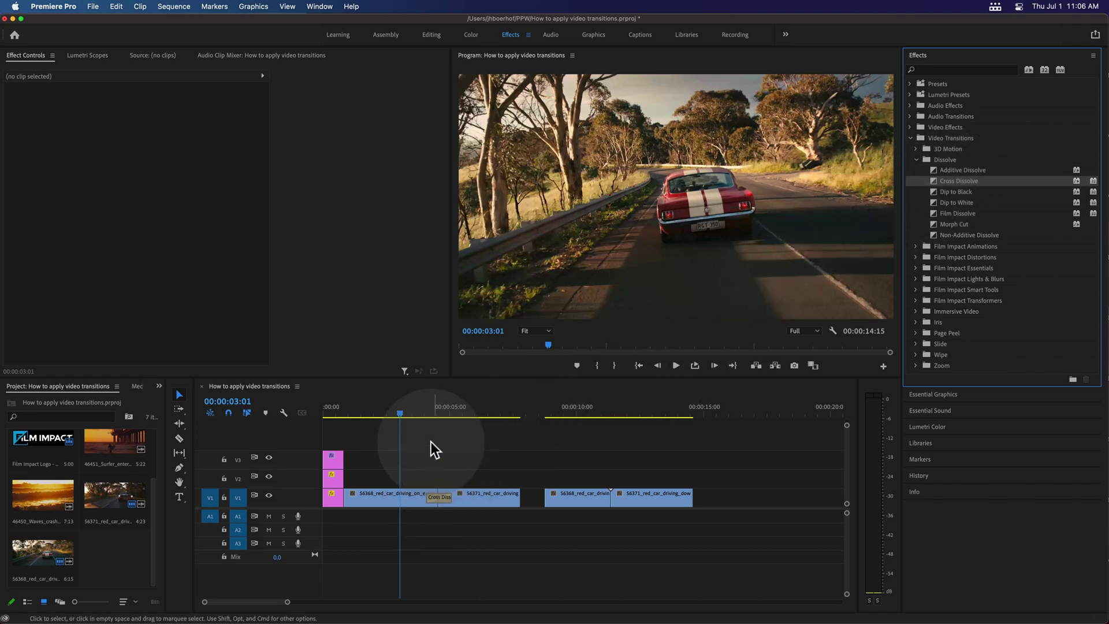
- Play back the Cross Dissolve between the two car clips and return to just before it
key("space")
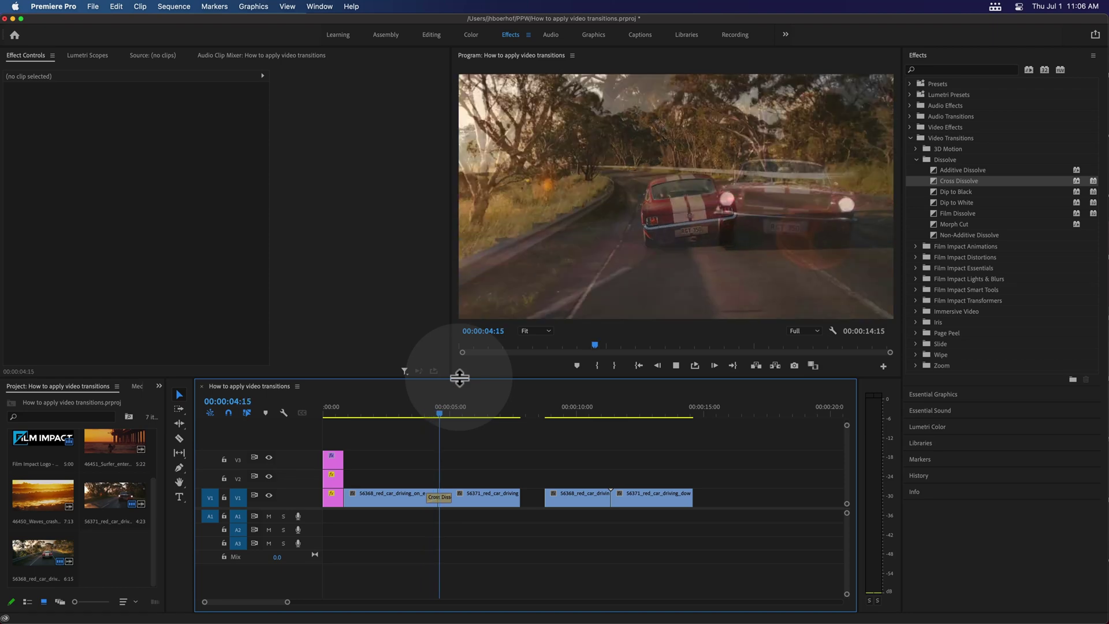
key("space")
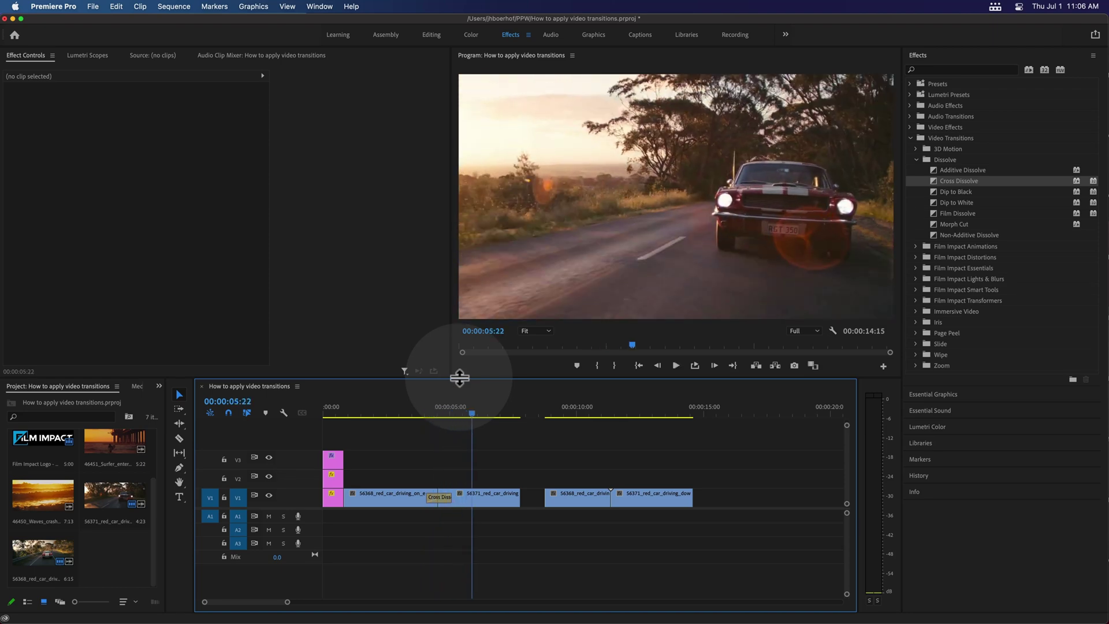
left_click(425, 408)
key("space")
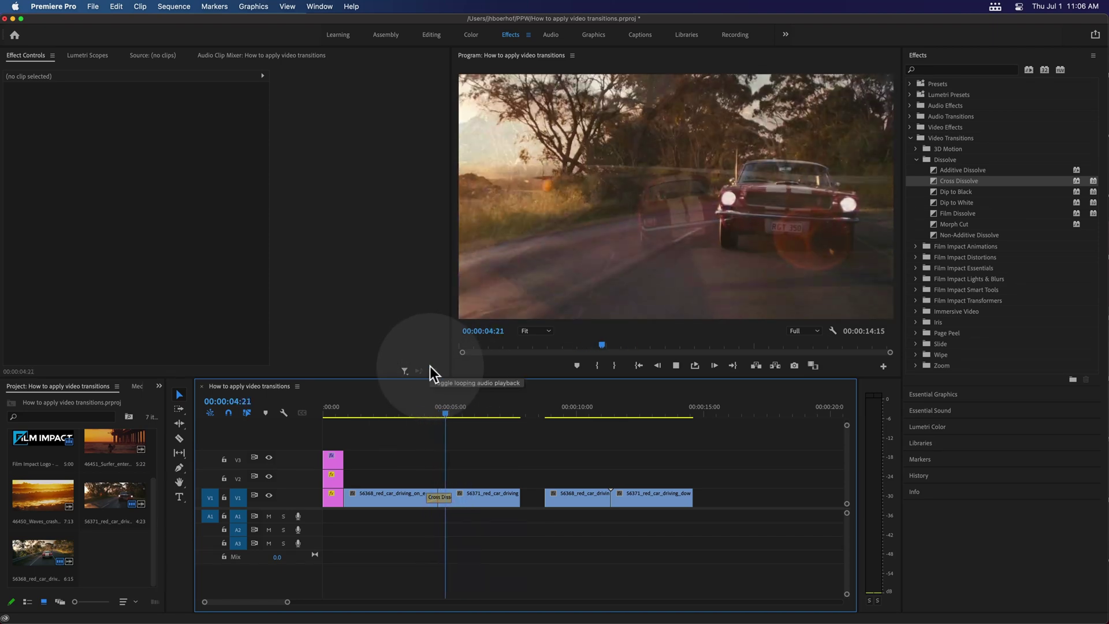
key("space")
left_click(419, 412)
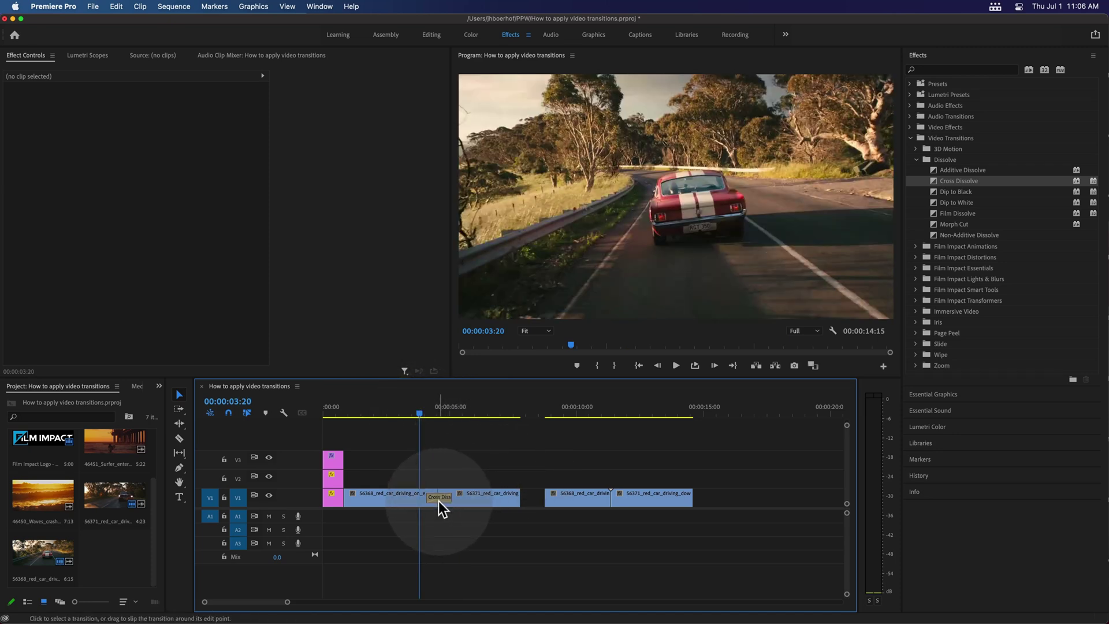
- Lengthen the Cross Dissolve to 00:00:01:12 by extending its end edge in the timeline, and scrub into it
mouse_move(439, 500)
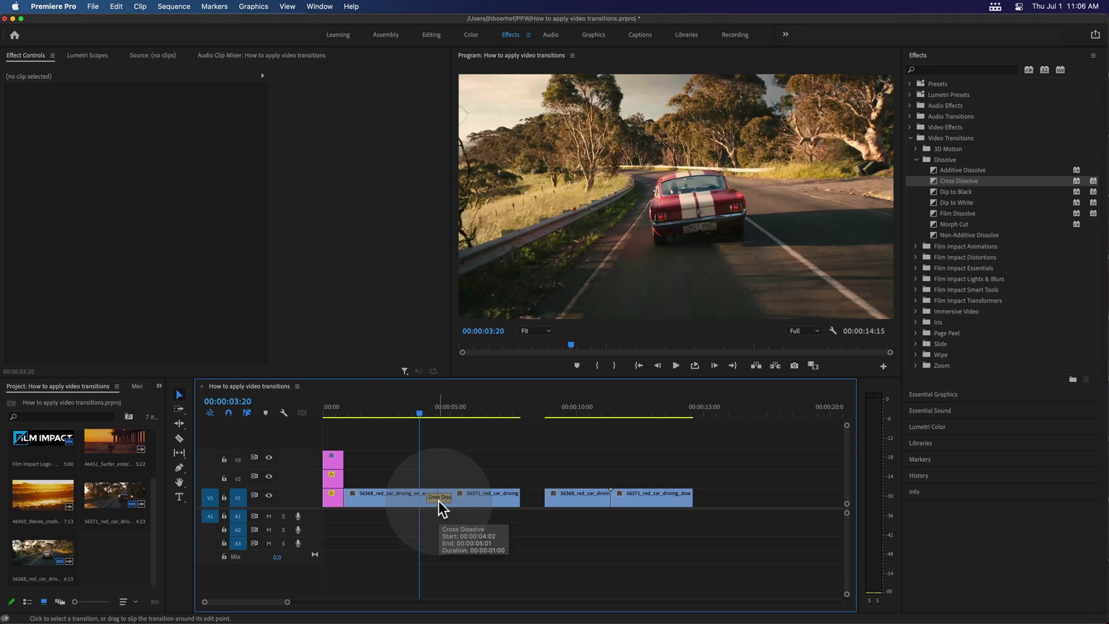
left_click(438, 501)
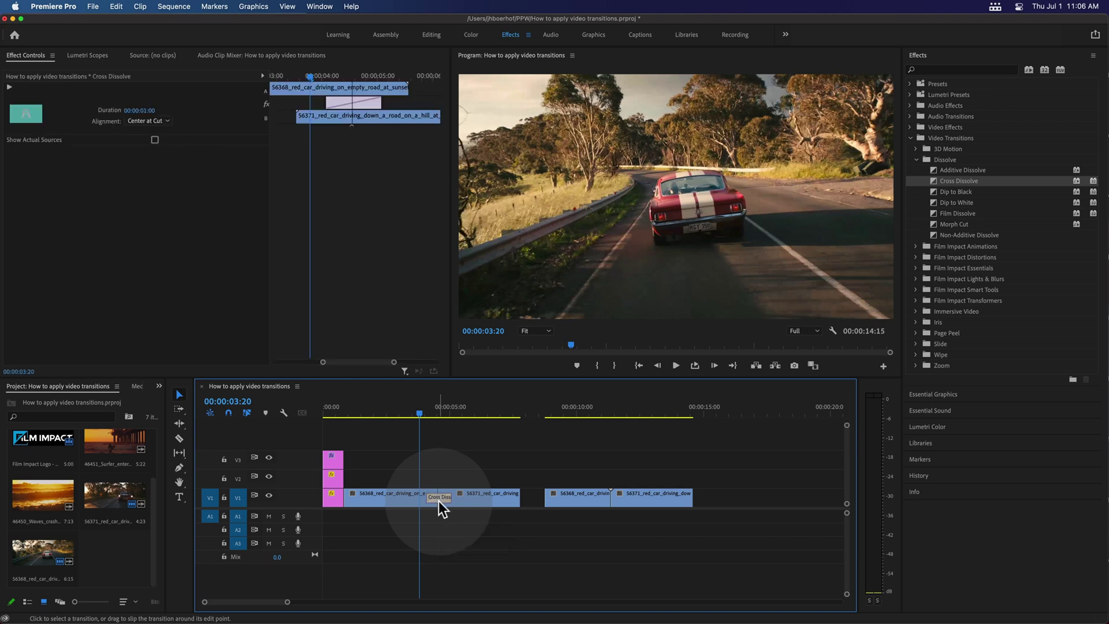
mouse_move(438, 501)
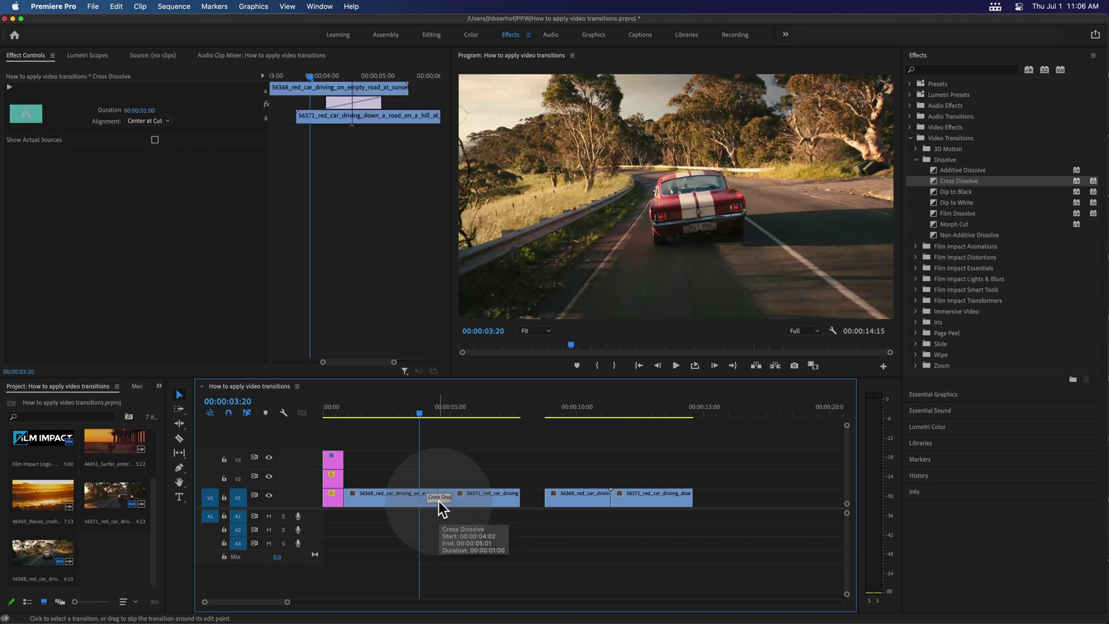
key("equal")
key("equal")
key("equal")
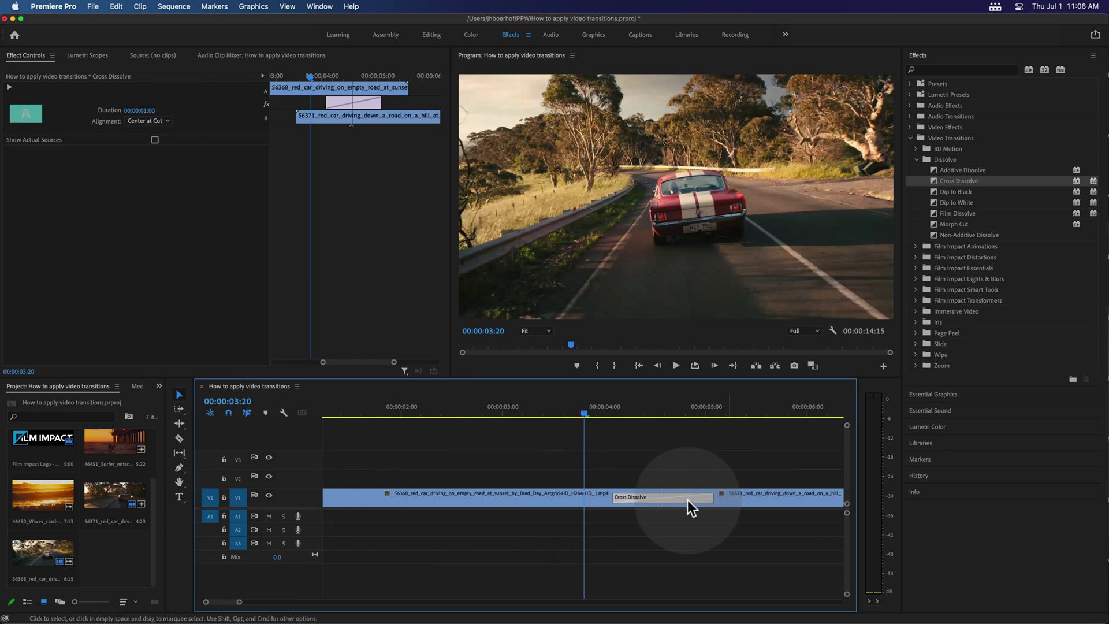
left_click_drag(713, 497, 737, 497)
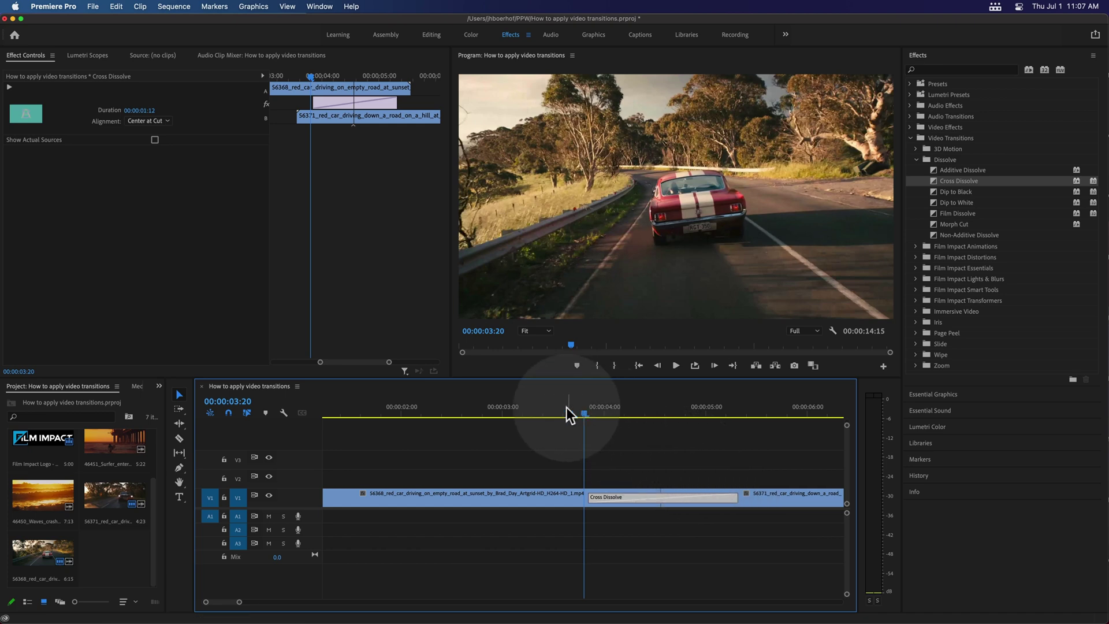
left_click_drag(566, 406, 640, 456)
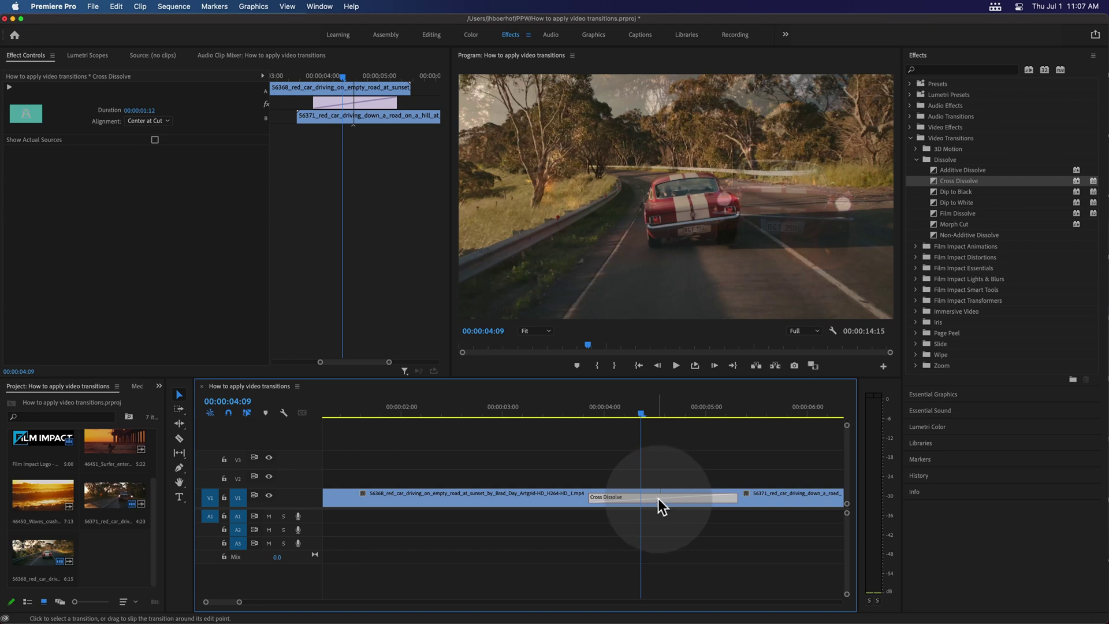
- Set the exact duration of the Cross Dissolve to 2 seconds (00:00:02:00)
double_click(659, 498)
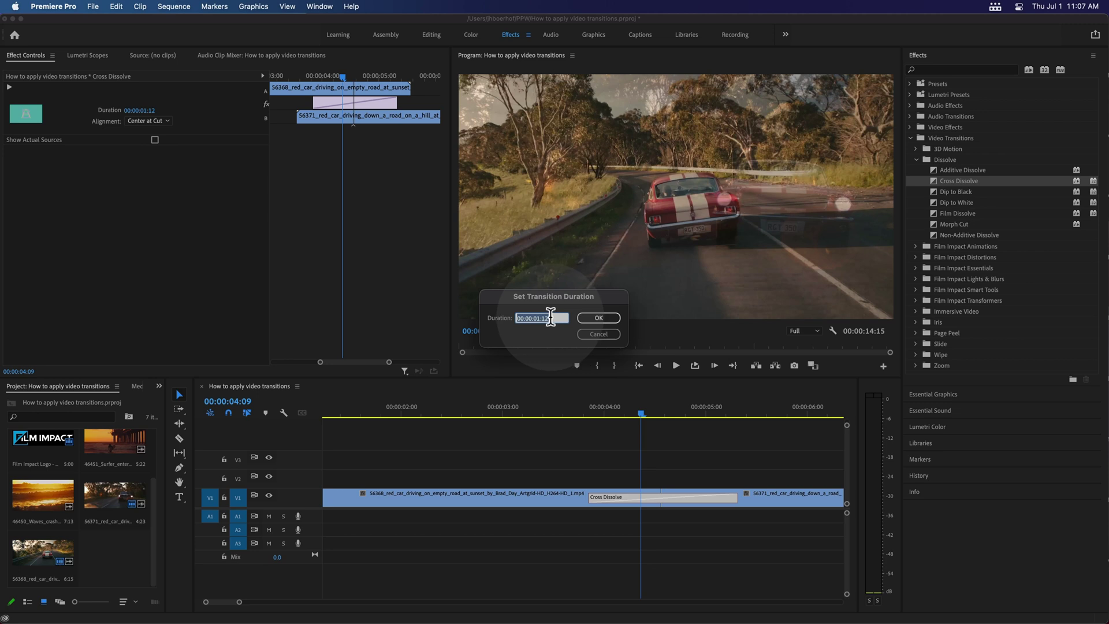
type("200")
key("Return")
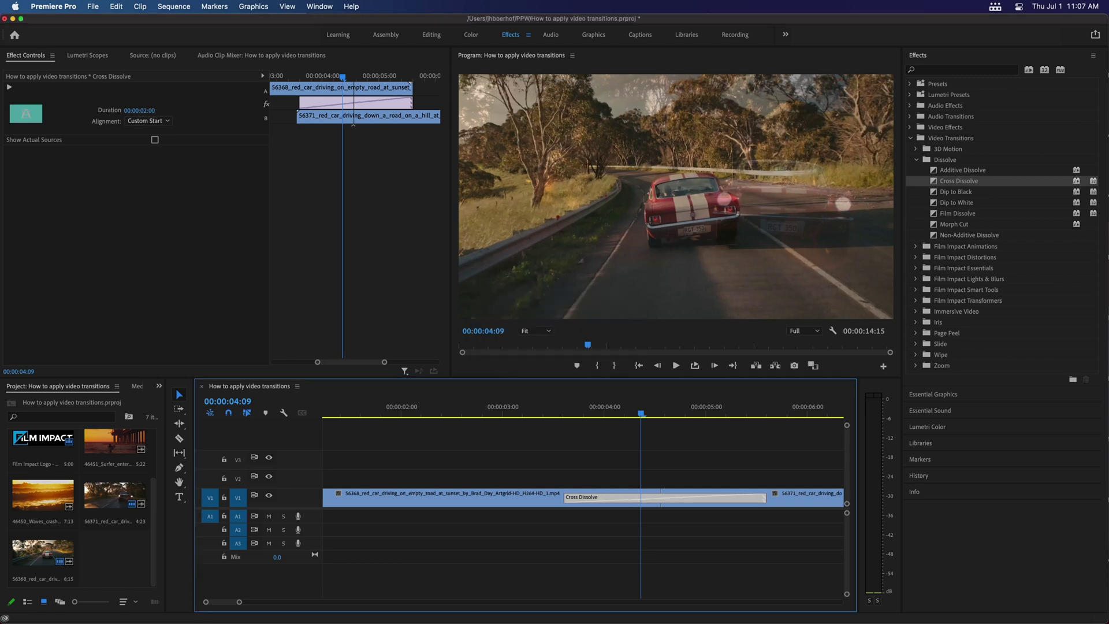
- Play the sequence through the whole Cross Dissolve and return the playhead to just before the transition
left_click(556, 412)
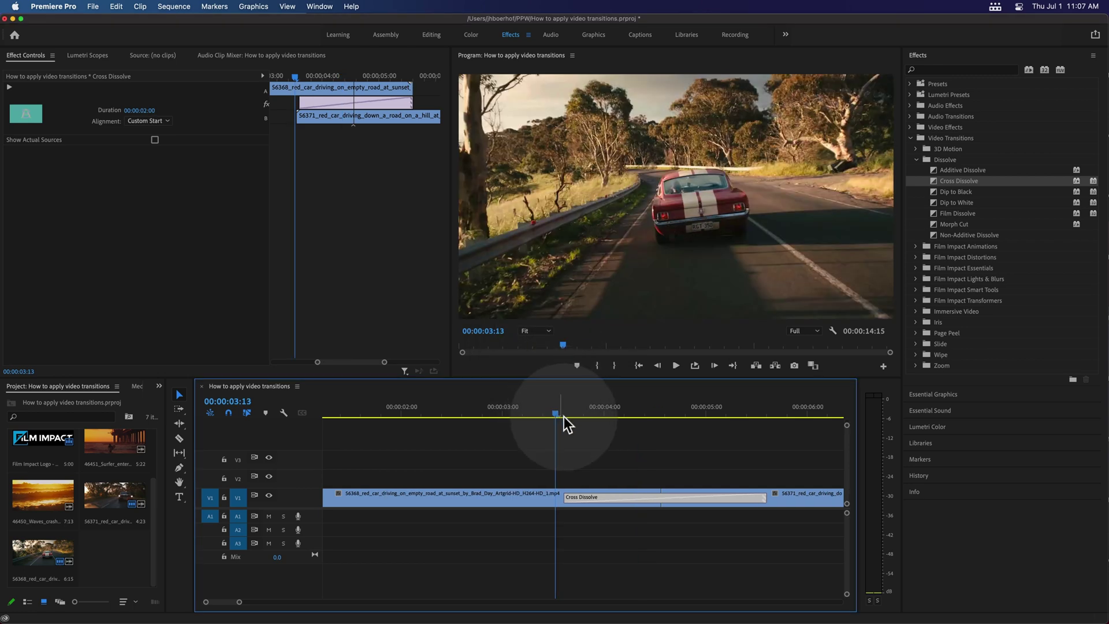
key("space")
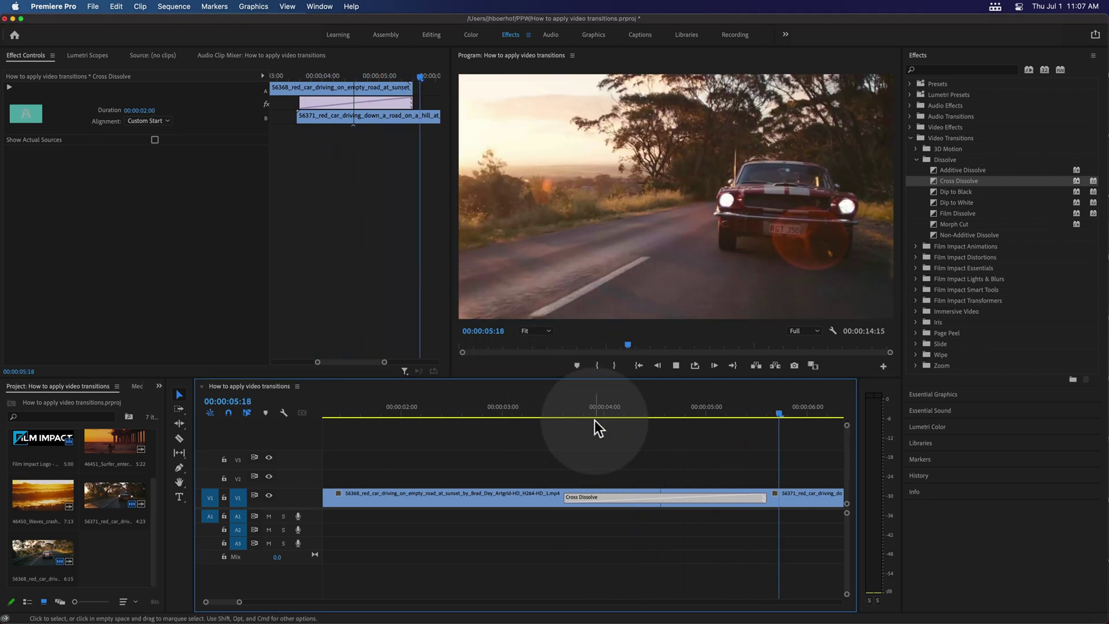
left_click_drag(805, 408, 530, 424)
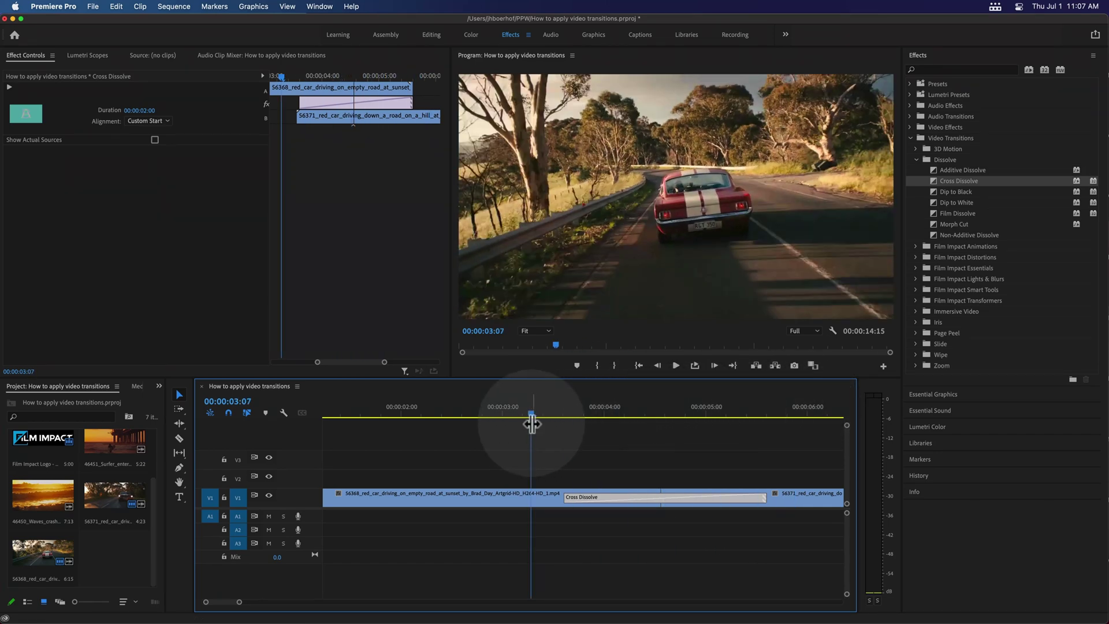
- Set the Cross Dissolve's duration to 3 seconds (00:00:03:00)
key("minus")
key("minus")
key("minus")
left_click(539, 451)
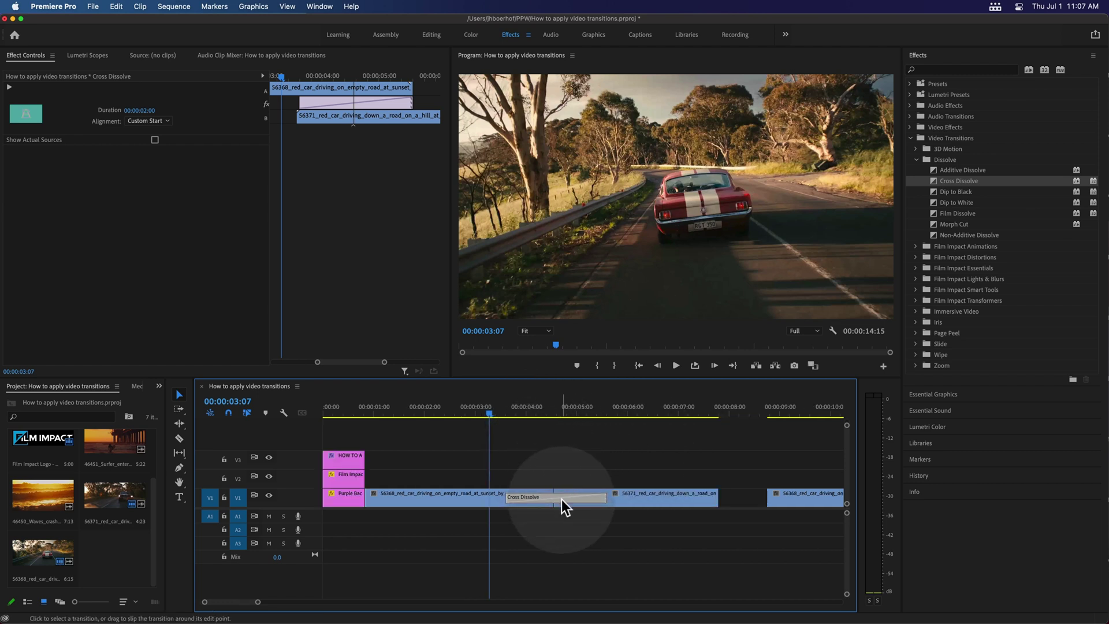
double_click(558, 498)
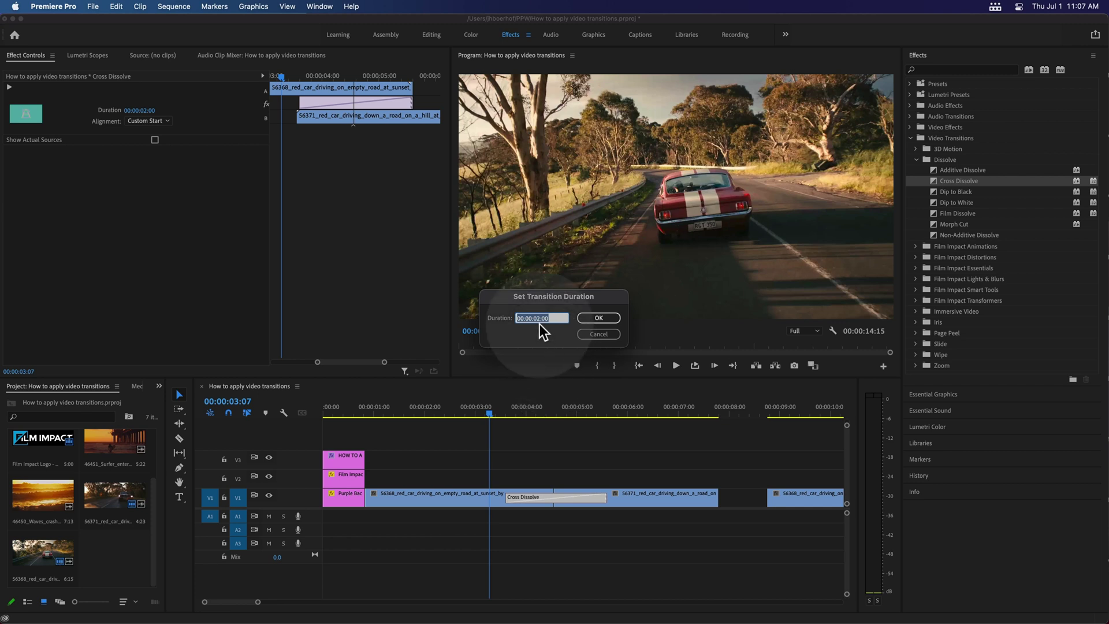
type("3:")
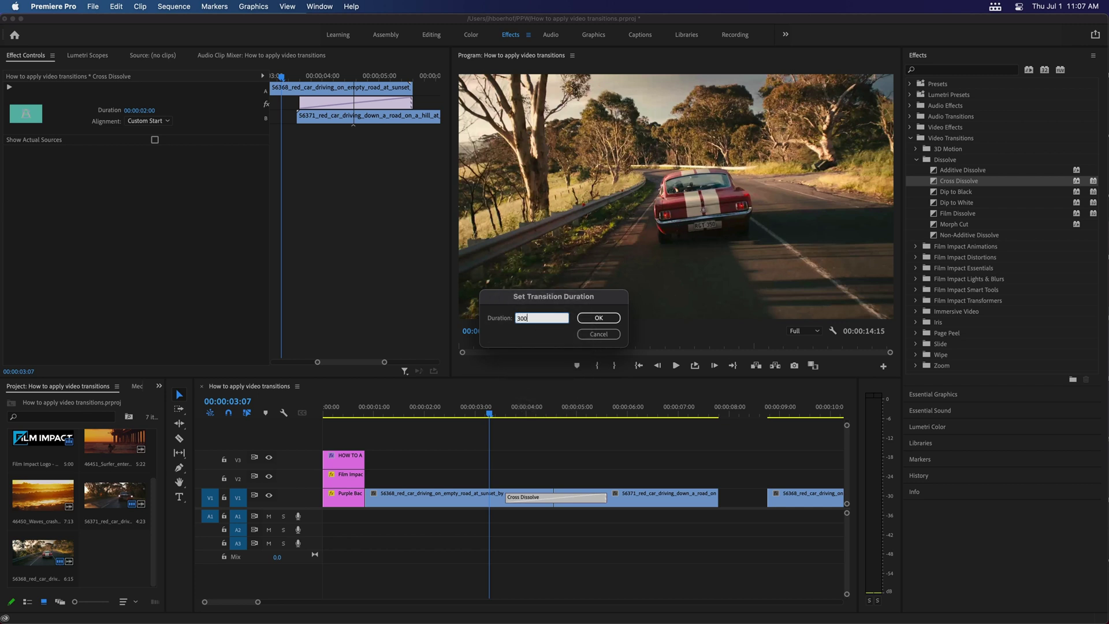
type("00")
key("Return")
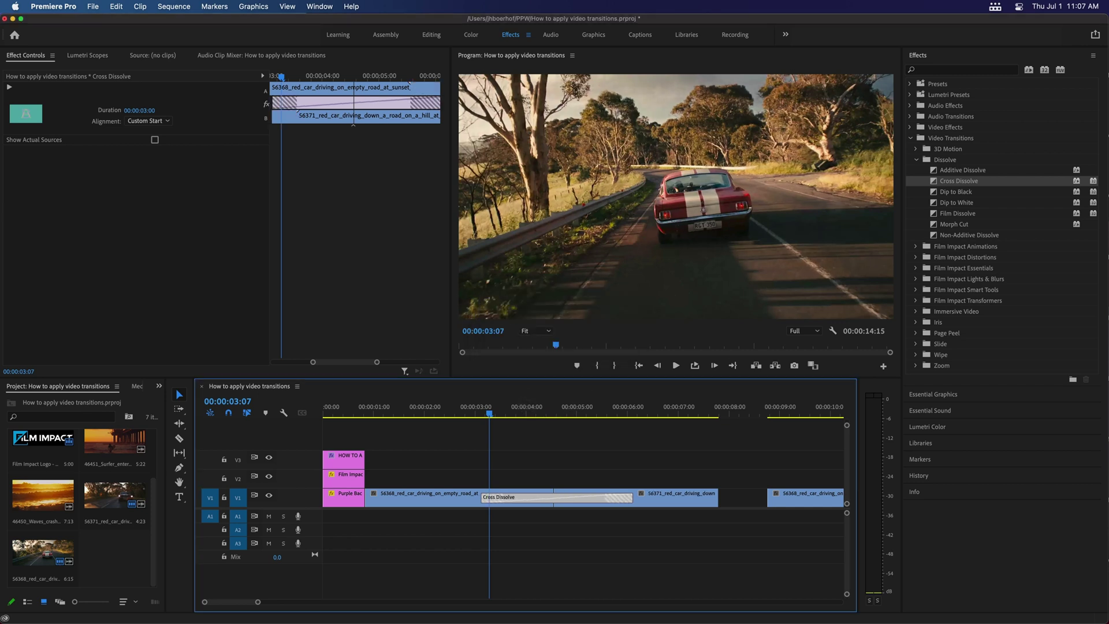
- Scrub through the Cross Dissolve, examining the frames in its striped end section at 00:00:05:18
left_click_drag(483, 407, 613, 411)
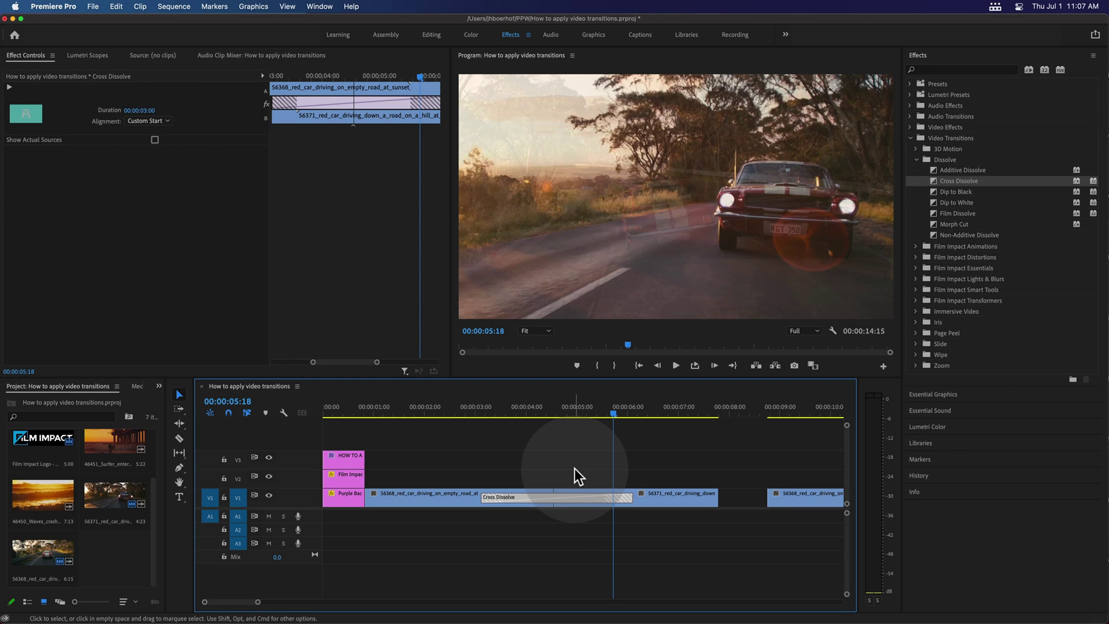
left_click(580, 408)
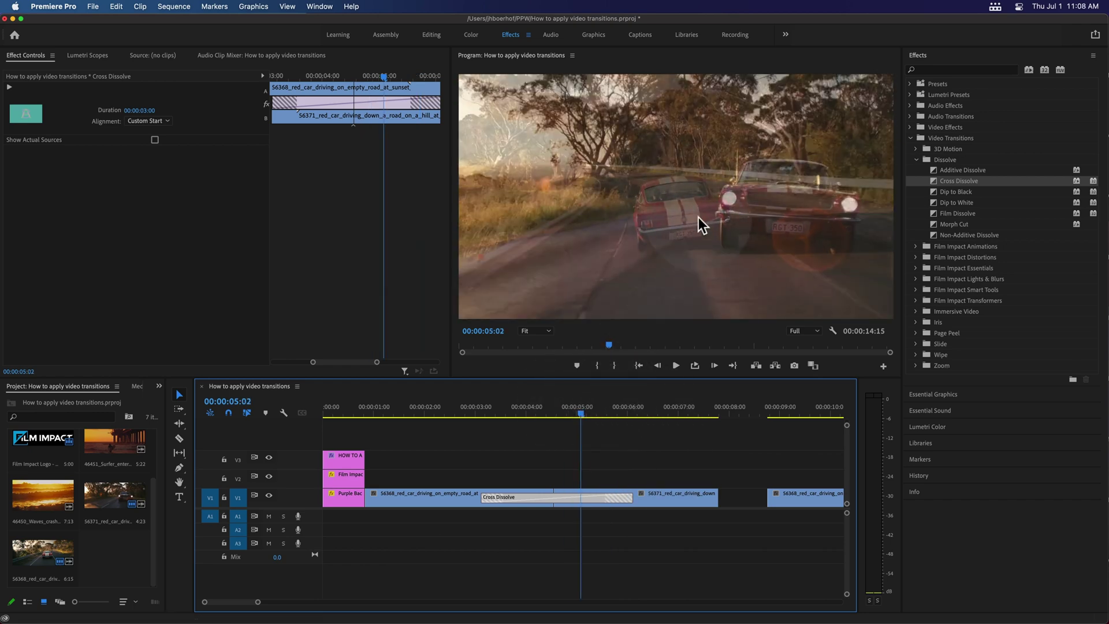
left_click_drag(578, 411, 613, 410)
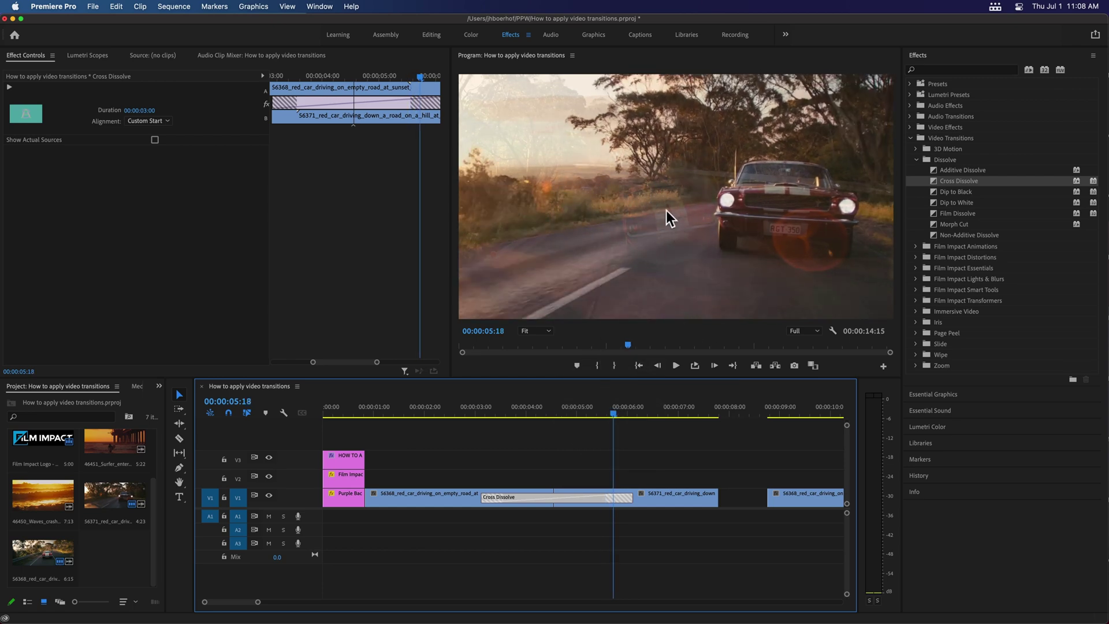
mouse_move(608, 408)
left_mouse_down()
mouse_move(593, 409)
mouse_move(613, 408)
left_mouse_up()
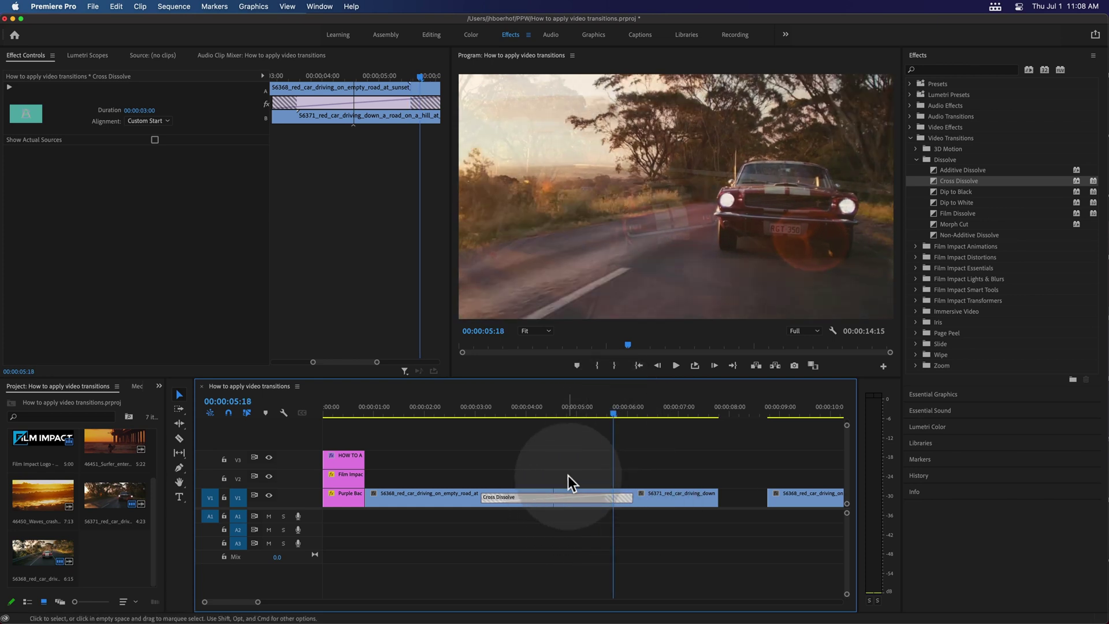
- Duplicate the second car clip onto V2 and the first car clip onto V3, directly above their originals
left_click(650, 495)
left_click_drag(660, 501, 657, 483)
left_click_drag(419, 494, 433, 456)
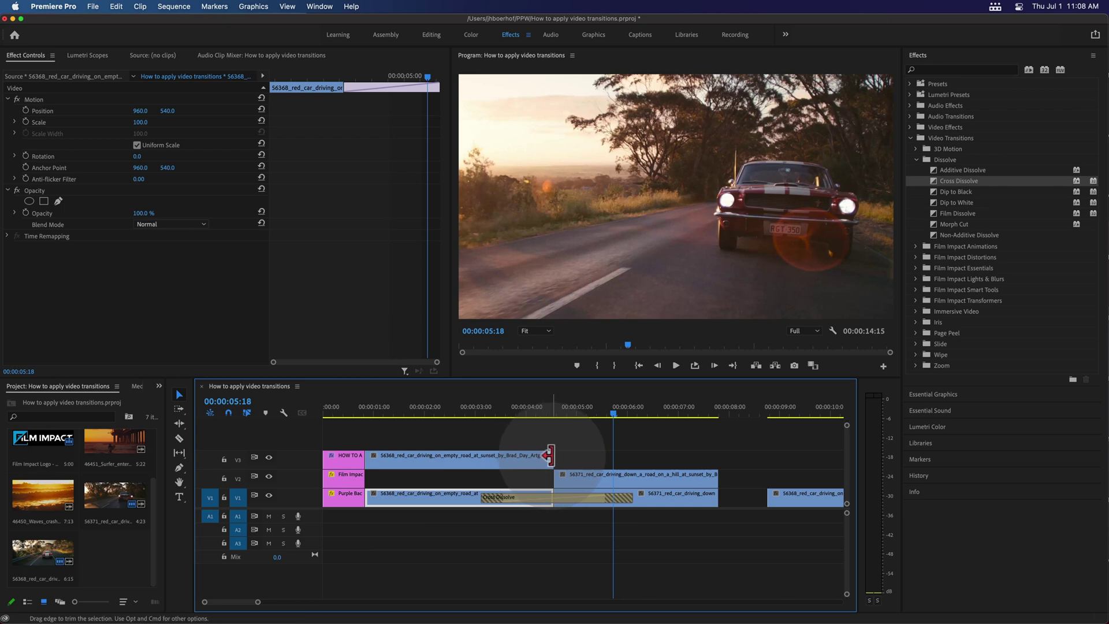
- Extend the end of the V3 clip copy and the start of the V2 clip copy to the limits of their source footage
left_click_drag(548, 455, 614, 460)
left_click(612, 464)
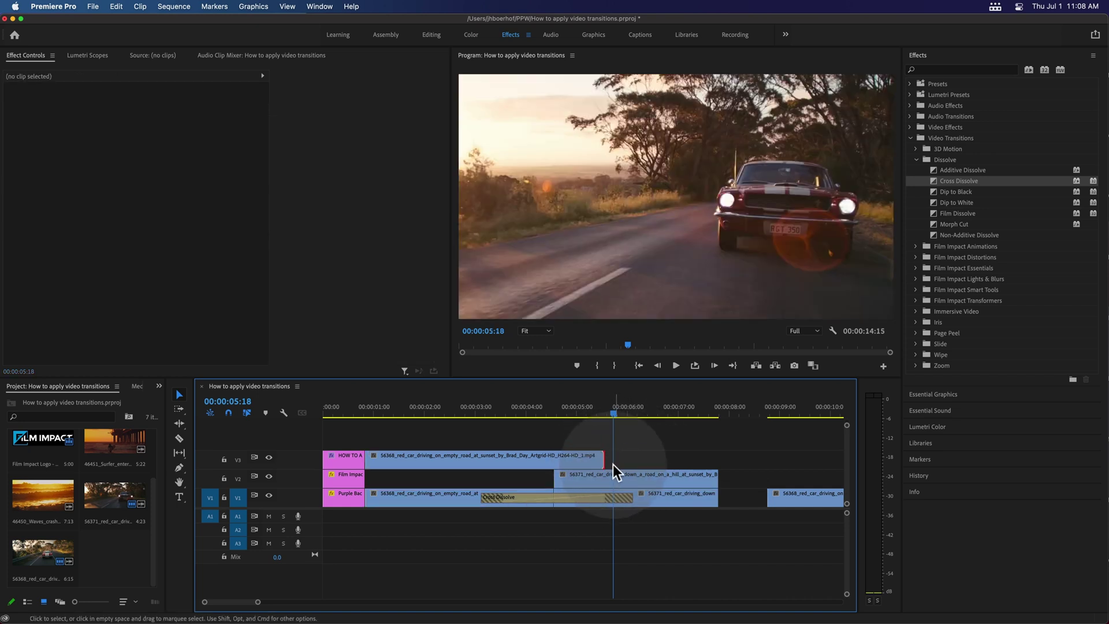
left_click(608, 481)
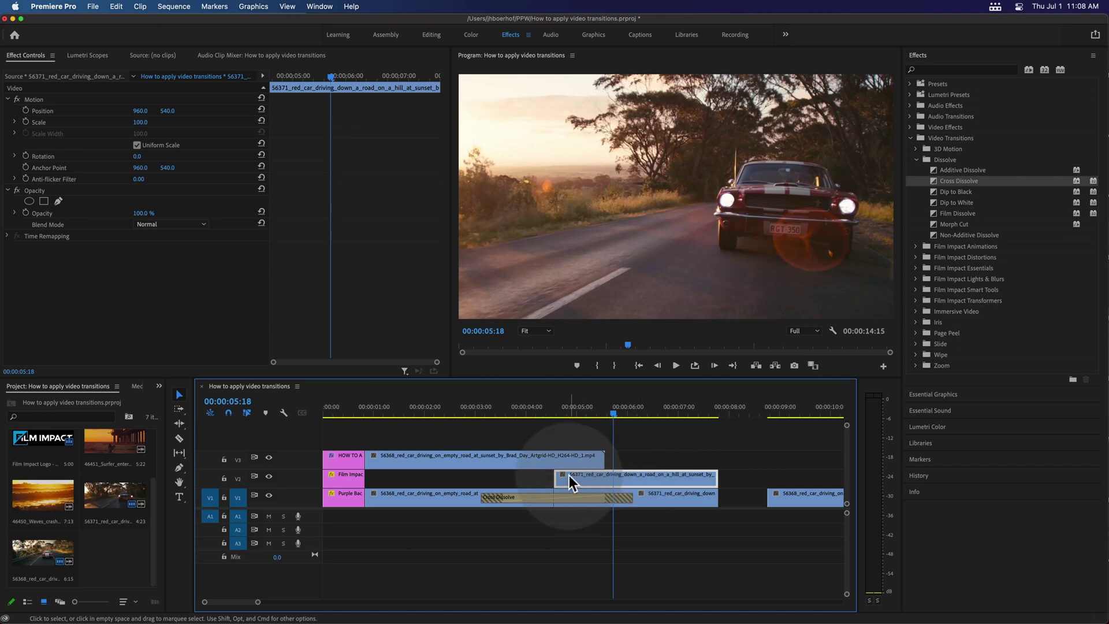
left_click_drag(556, 479, 484, 478)
left_click(473, 477)
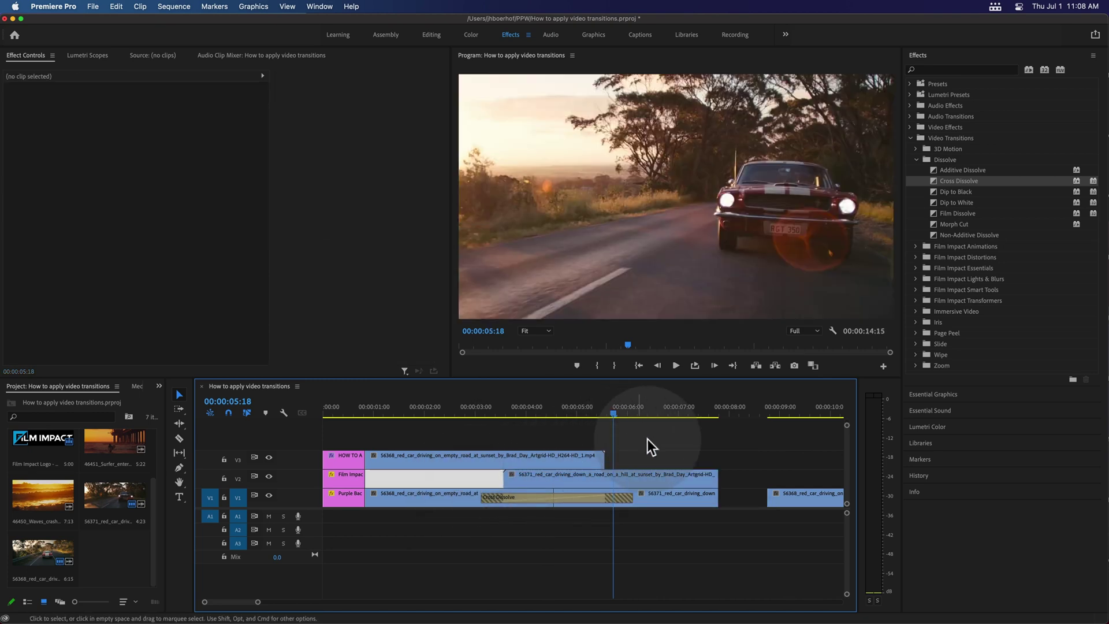
left_click(647, 440)
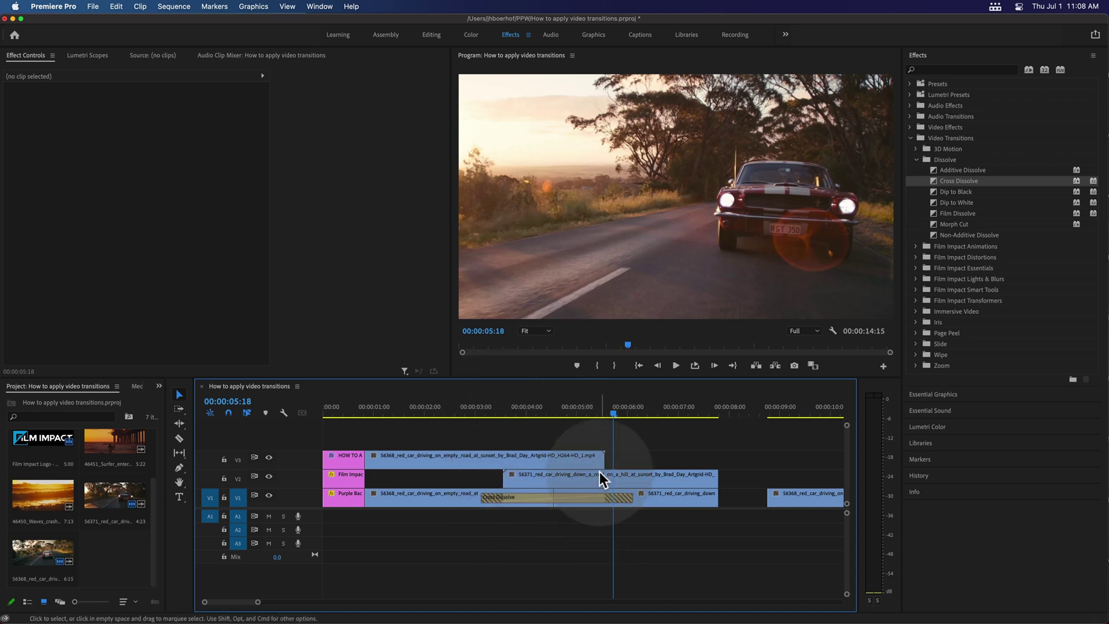
- Delete the two extended clip copies on tracks V2 and V3
left_click(552, 477)
left_click(547, 459)
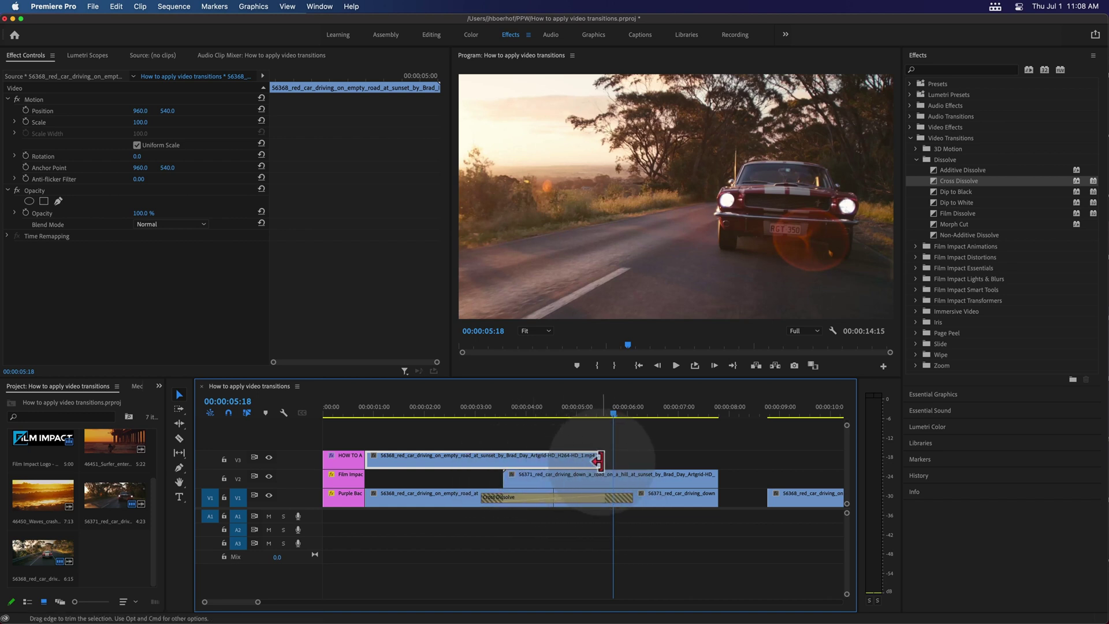
left_click(597, 460)
left_click(501, 478)
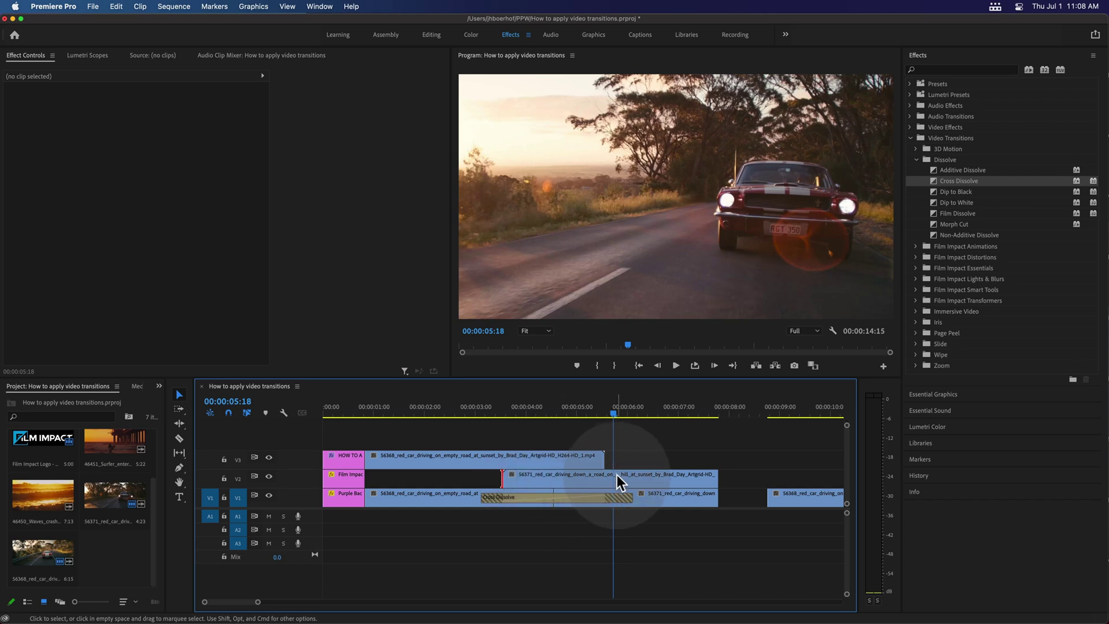
left_click_drag(690, 421, 541, 482)
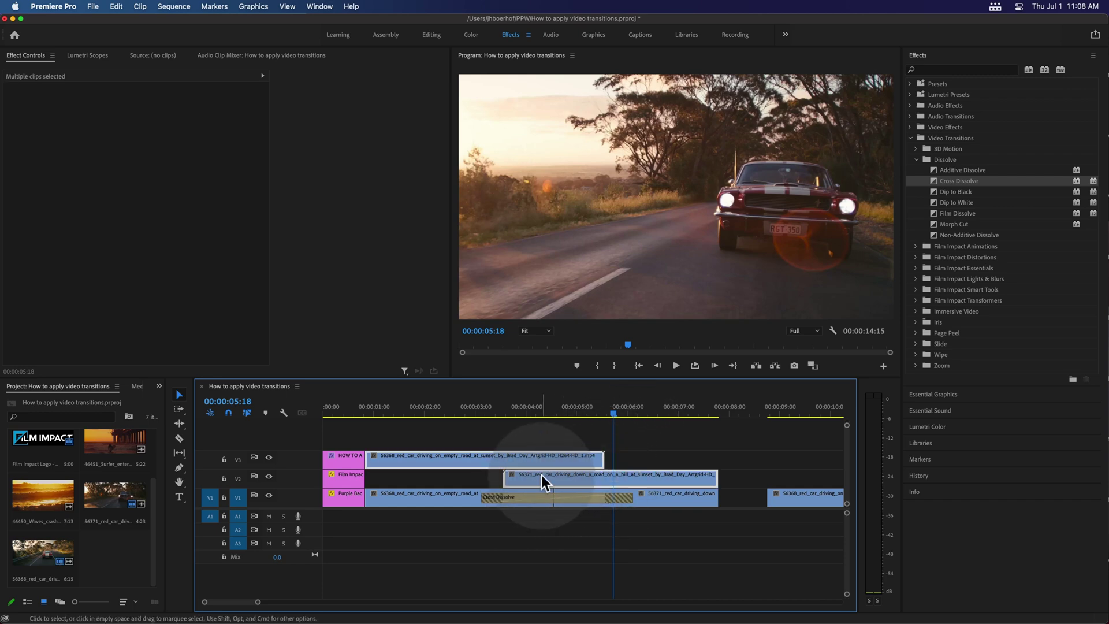
key("Delete")
- Shorten the Cross Dissolve between the first two car clips to 00:00:01:02, keeping it around the cut
left_click_drag(537, 411, 577, 420)
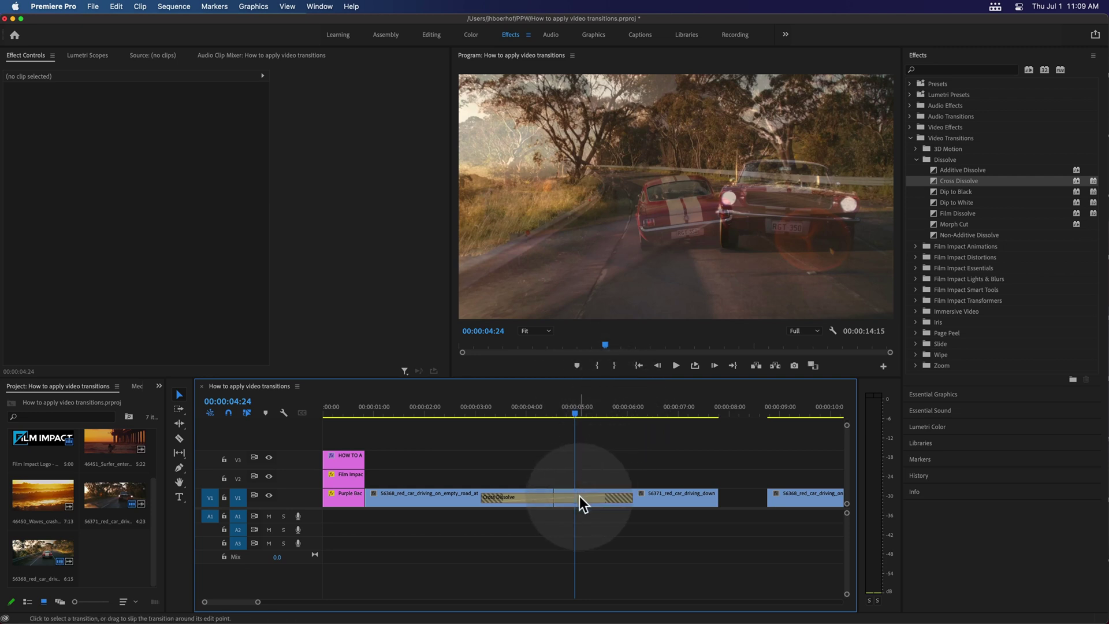
left_click(580, 497)
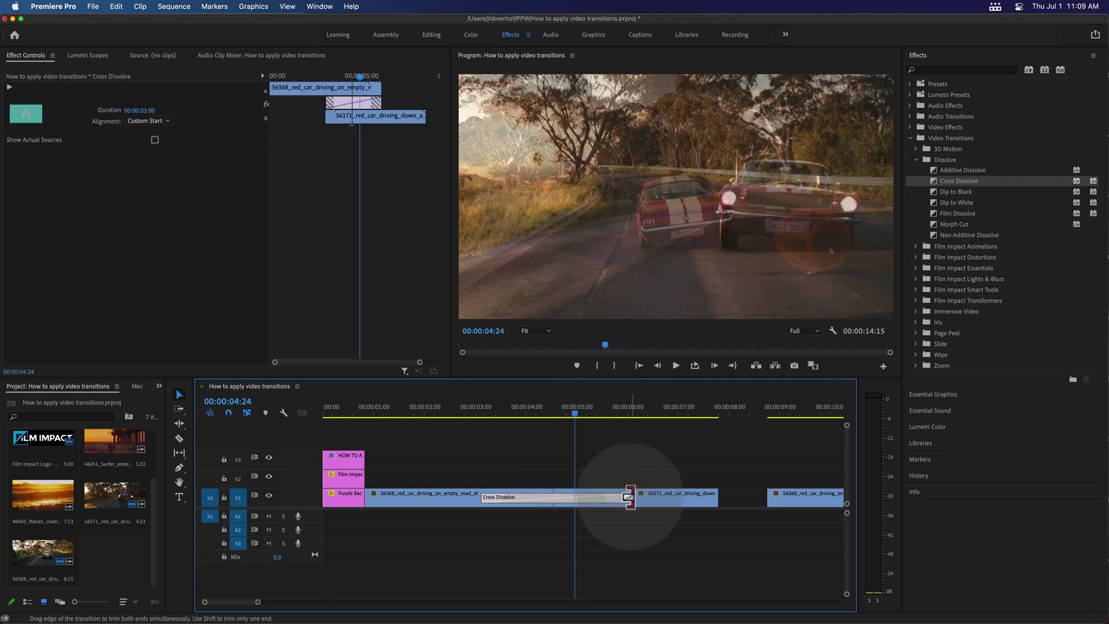
left_click_drag(629, 496, 581, 497)
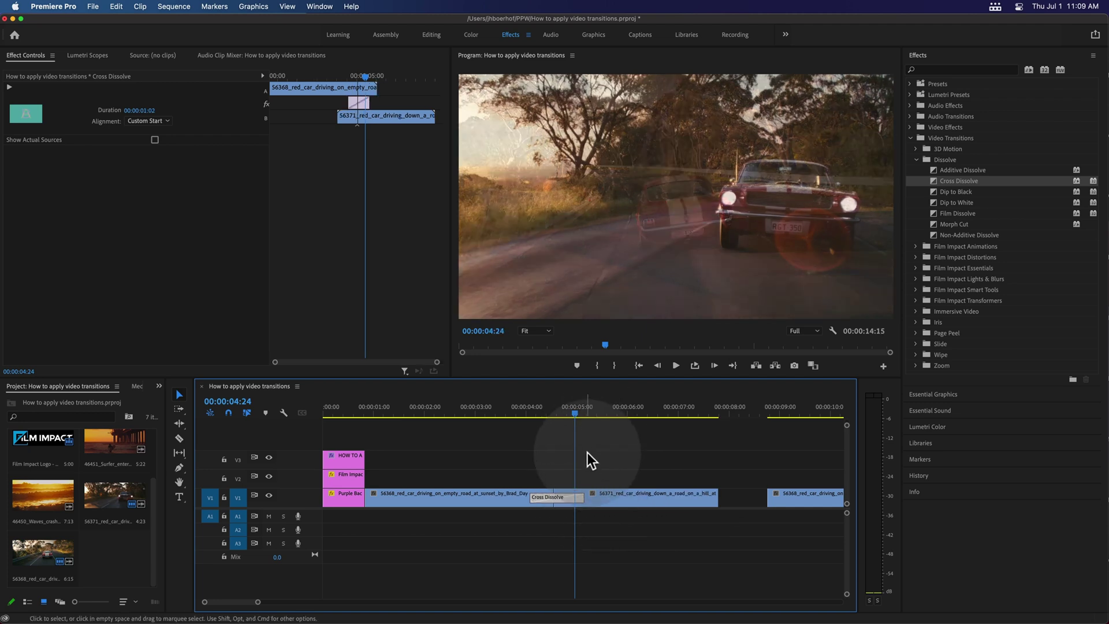
left_click(601, 457)
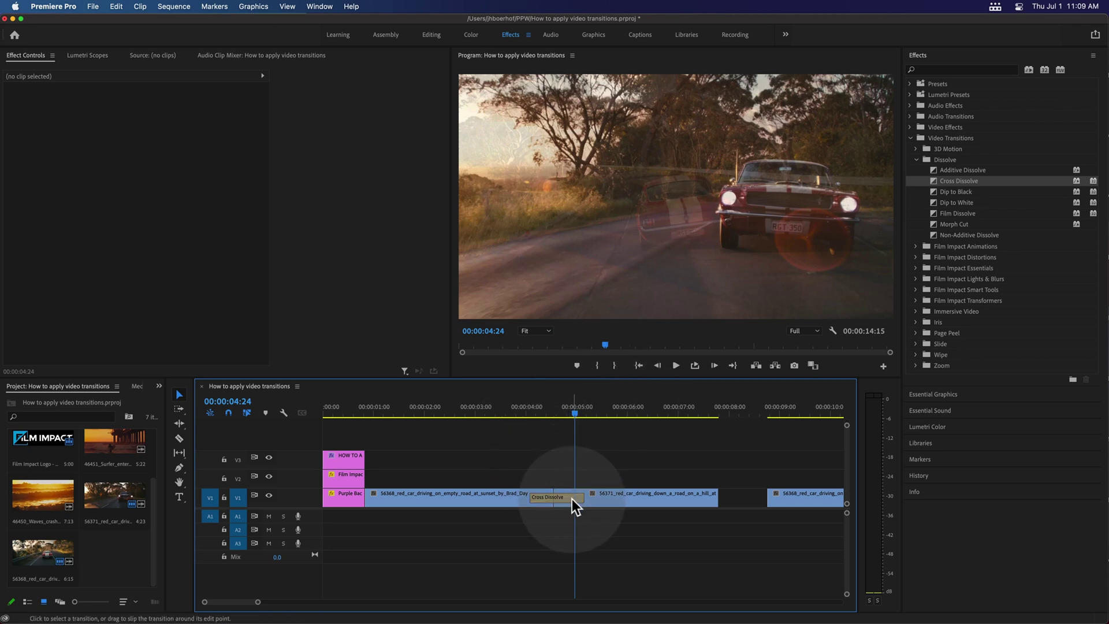
- Slide the Cross Dissolve later on V1 so most of it lies over the second car clip
mouse_move(569, 498)
left_mouse_down()
mouse_move(528, 497)
mouse_move(568, 497)
left_mouse_up()
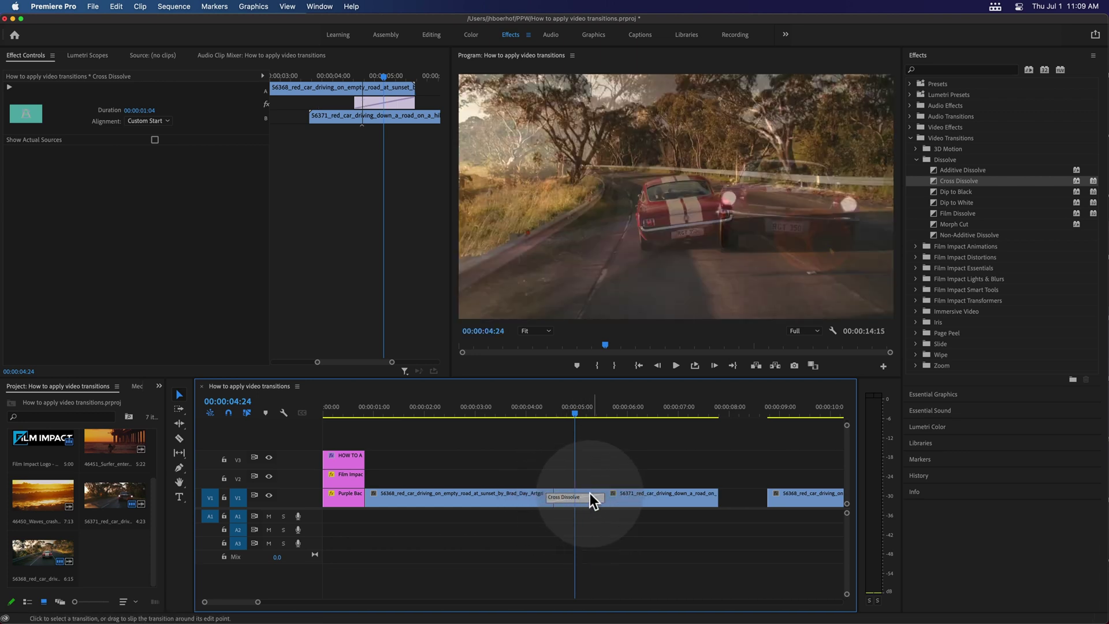
left_click(496, 497)
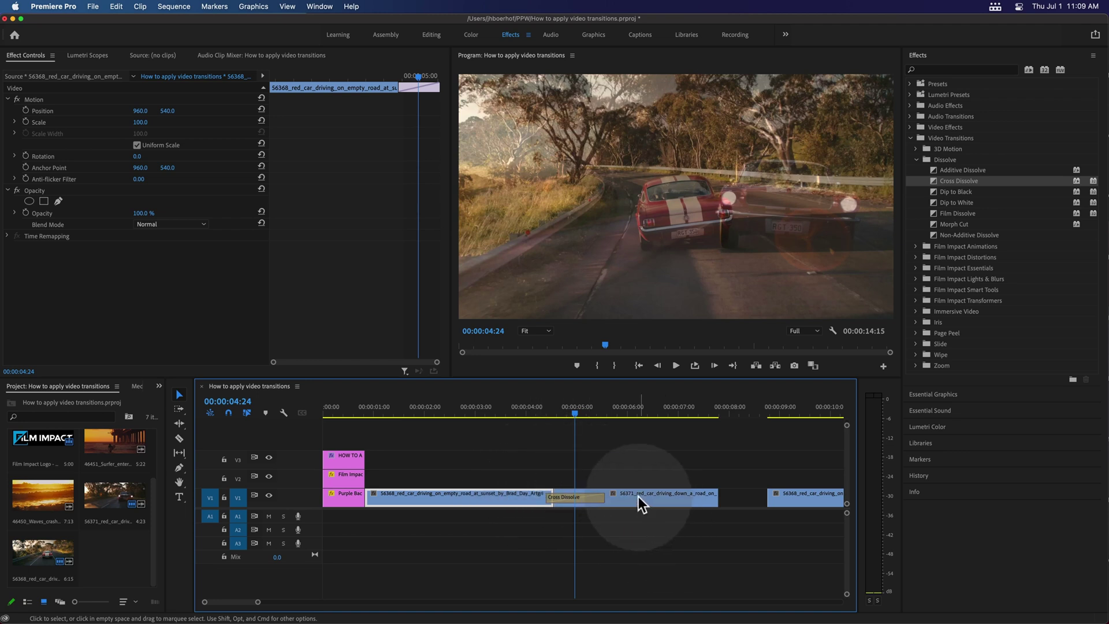
left_click(601, 479)
- Apply a Cross Dissolve to the cut between the second pair of car clips on V1, accepting repeated frames
key("minus")
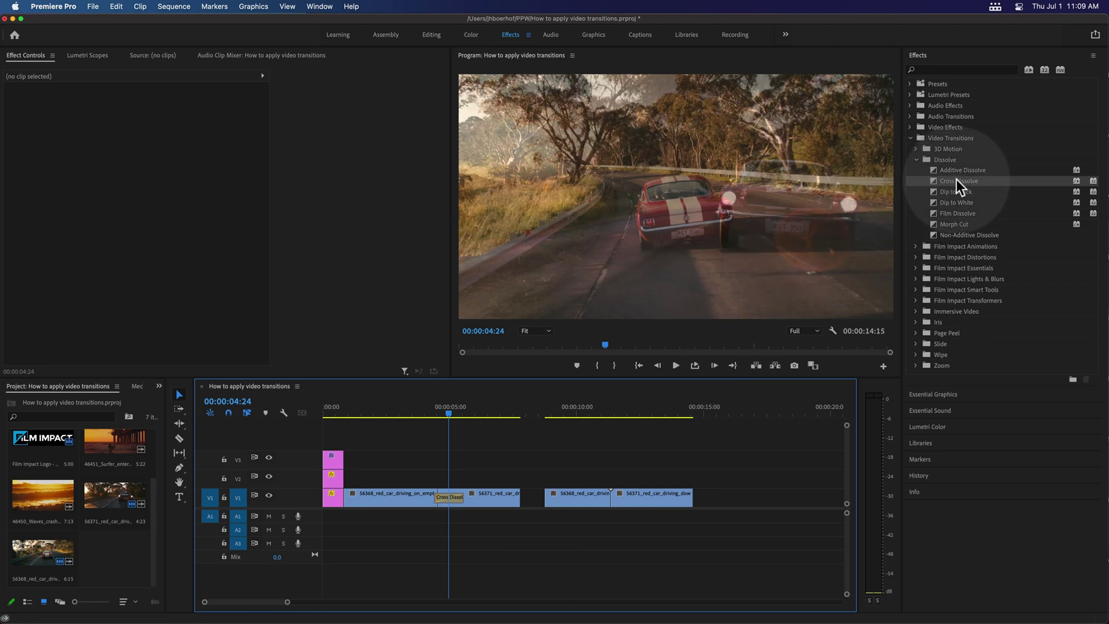
left_click_drag(958, 179, 611, 497)
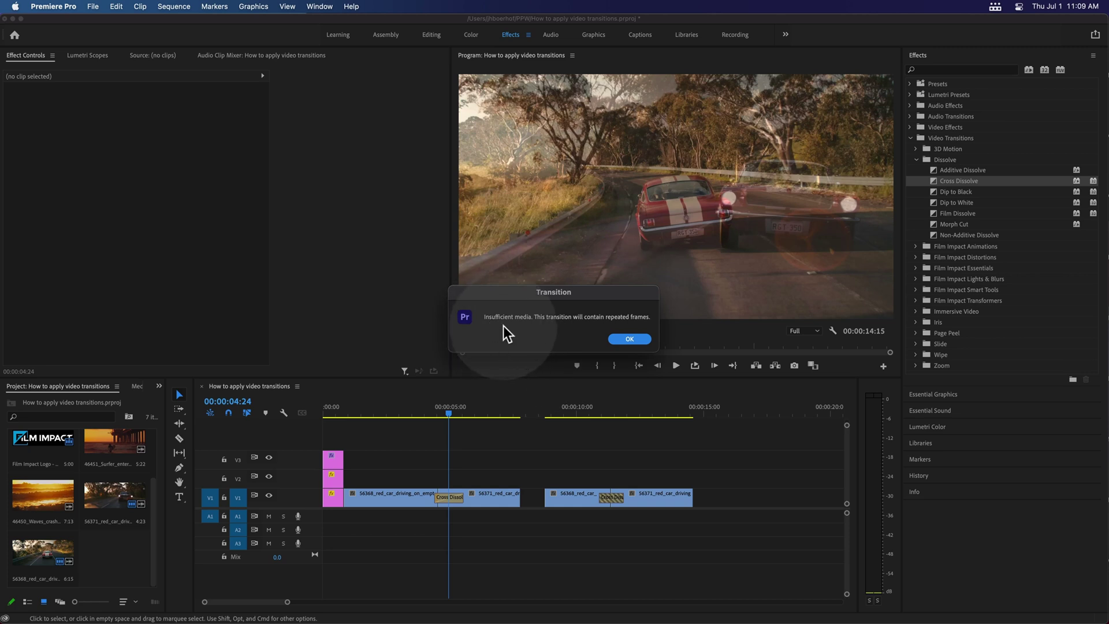
left_click(630, 339)
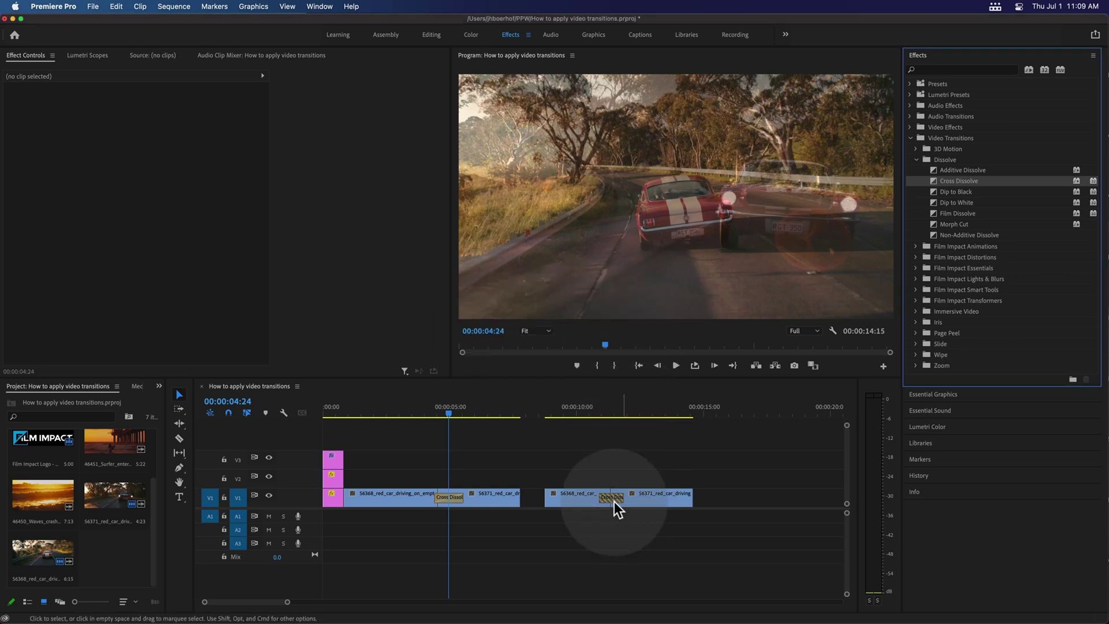
- Test whether a V2 copy of the second pair's first clip can be extended at its end, and delete that copy
left_click(615, 501)
left_click_drag(575, 500, 617, 473)
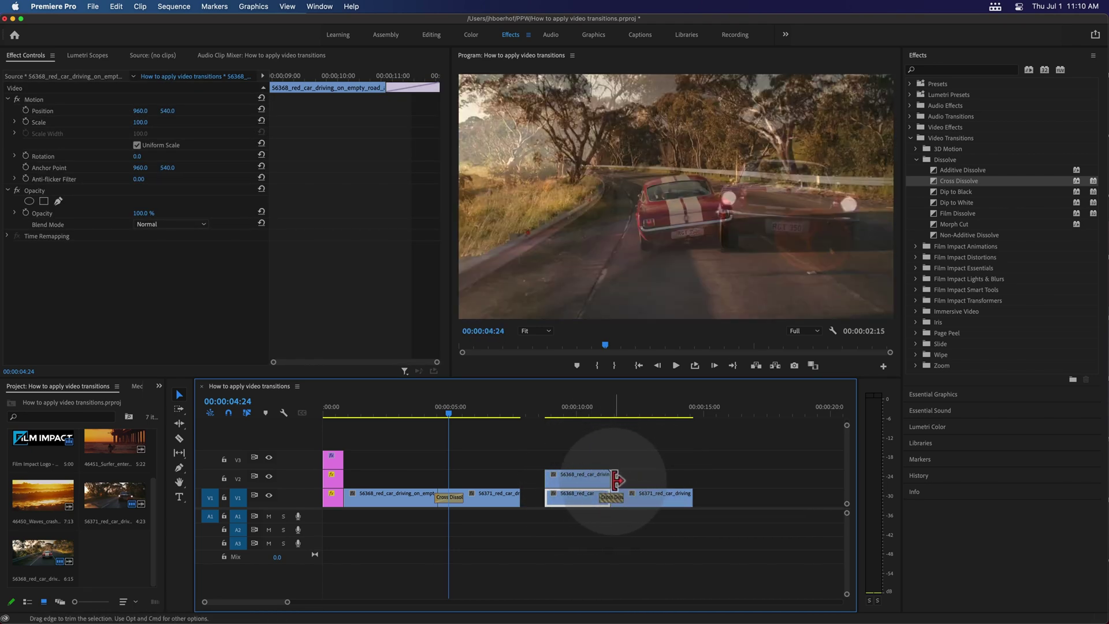
left_click(615, 475)
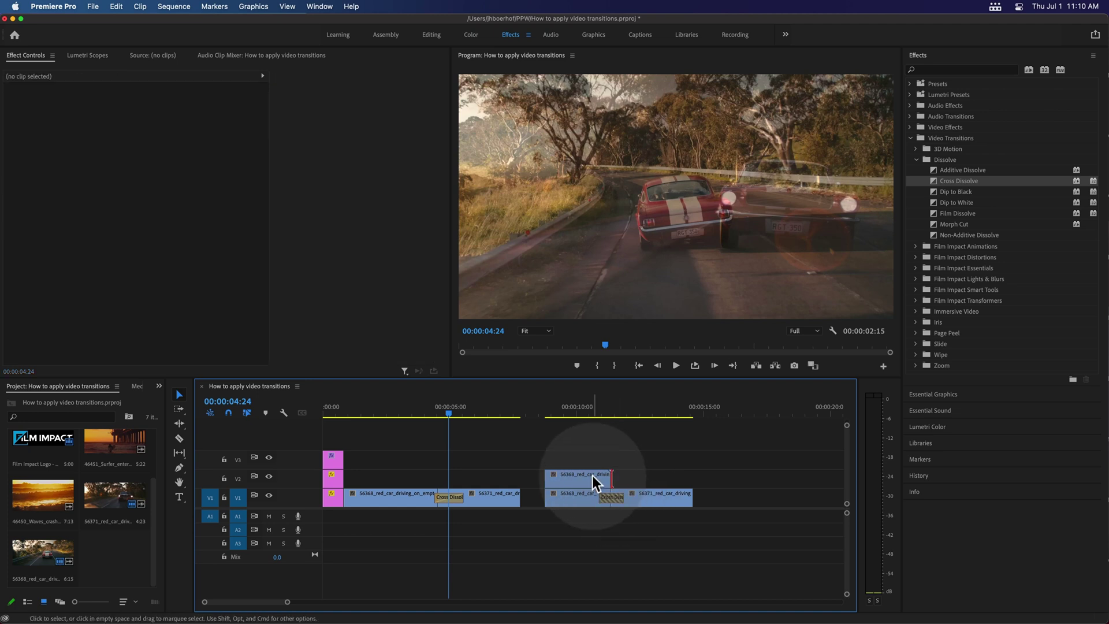
left_click(591, 476)
key("Delete")
left_click(611, 497)
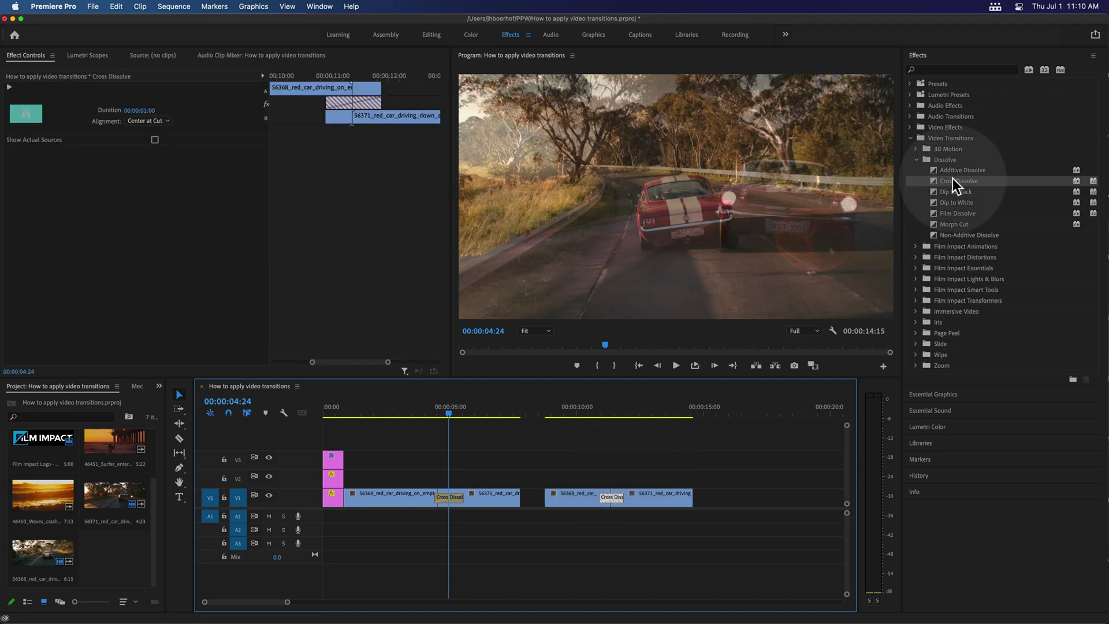
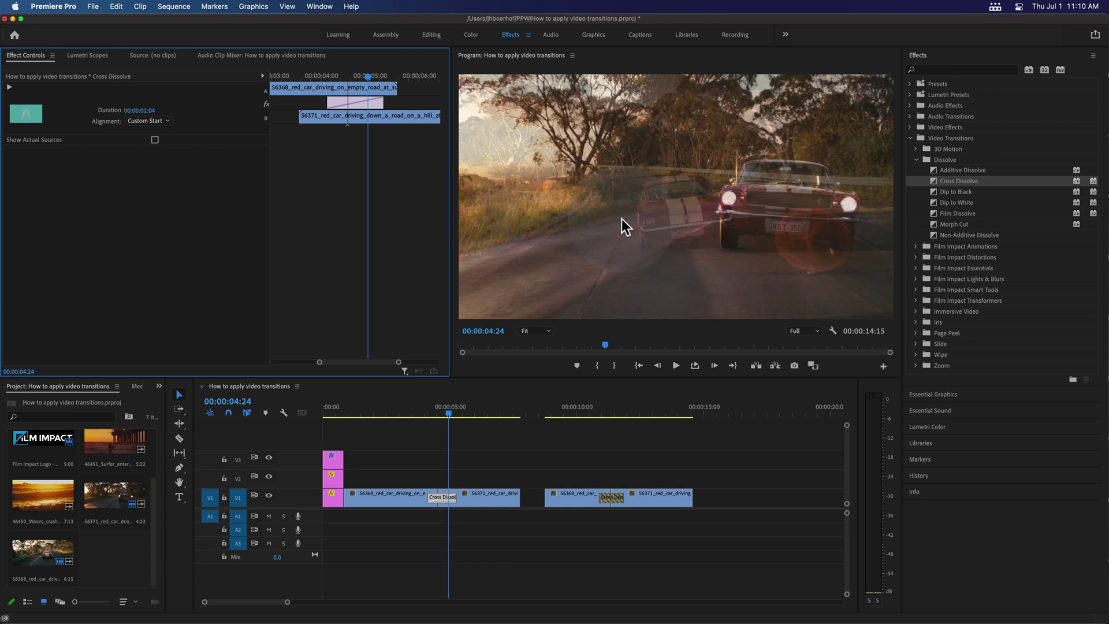
- Replace the first pair's Cross Dissolve with FI: Dissolve Impacts from Film Impact Essentials and play the transition back
left_click(914, 268)
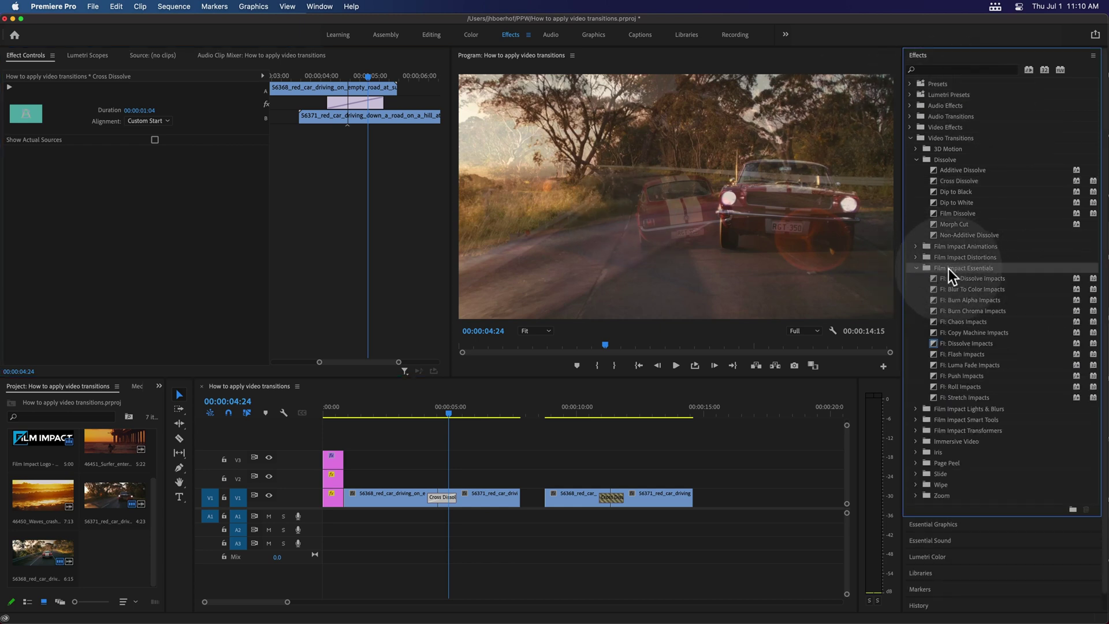
left_click(962, 344)
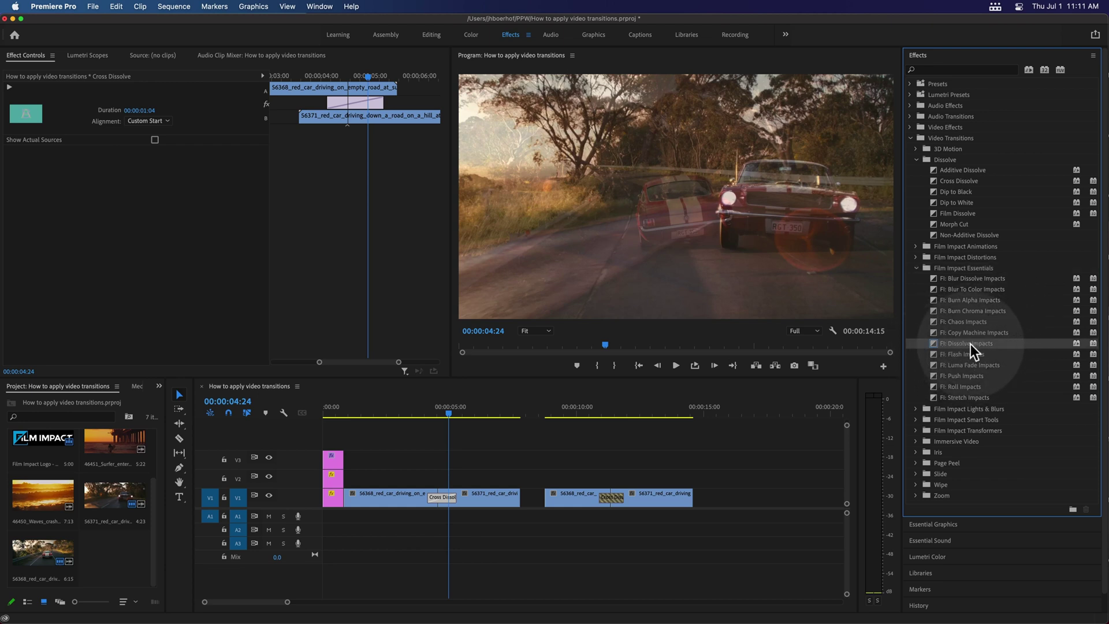
left_click_drag(971, 344, 444, 494)
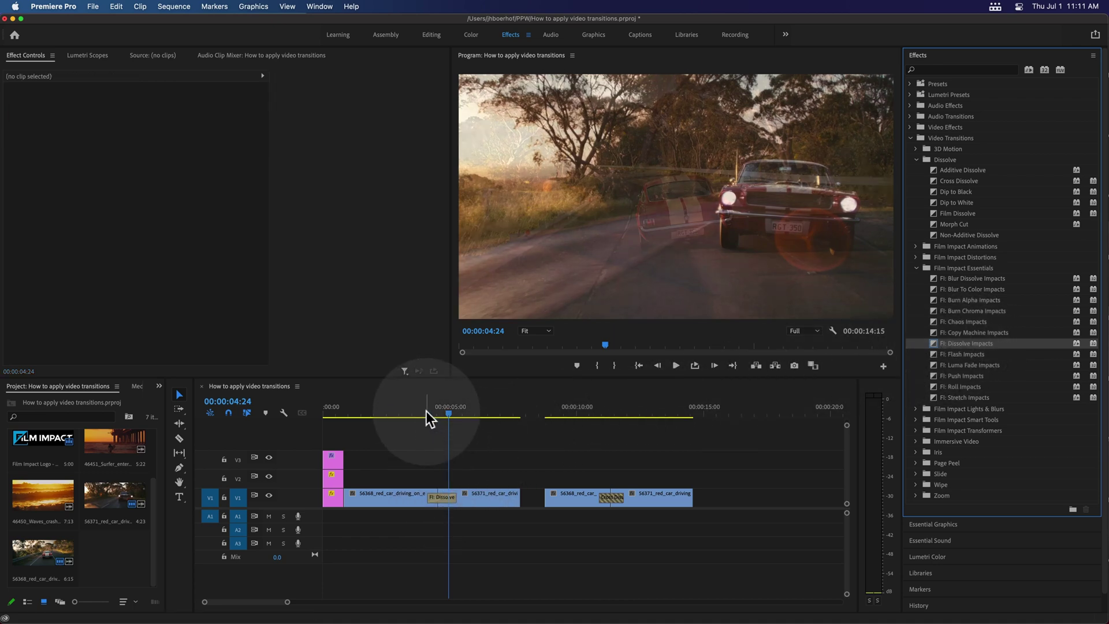
left_click(427, 411)
key("space")
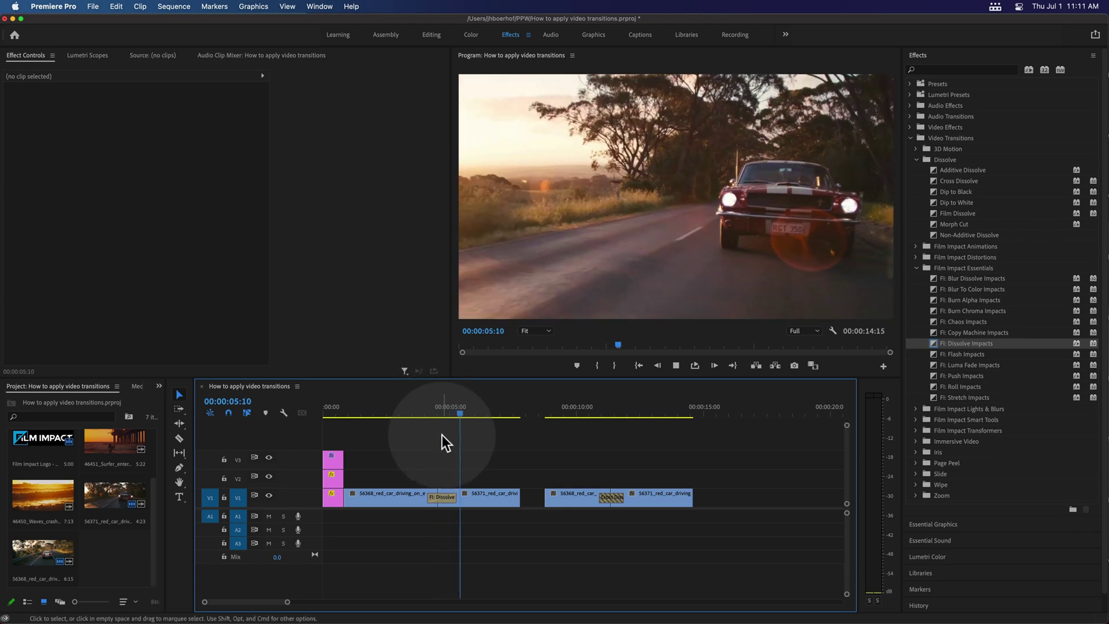
- Set the FI: Dissolve Impacts transition's Ease In to 58.0 and Ease Out to 54.0, and play it back
left_click(443, 497)
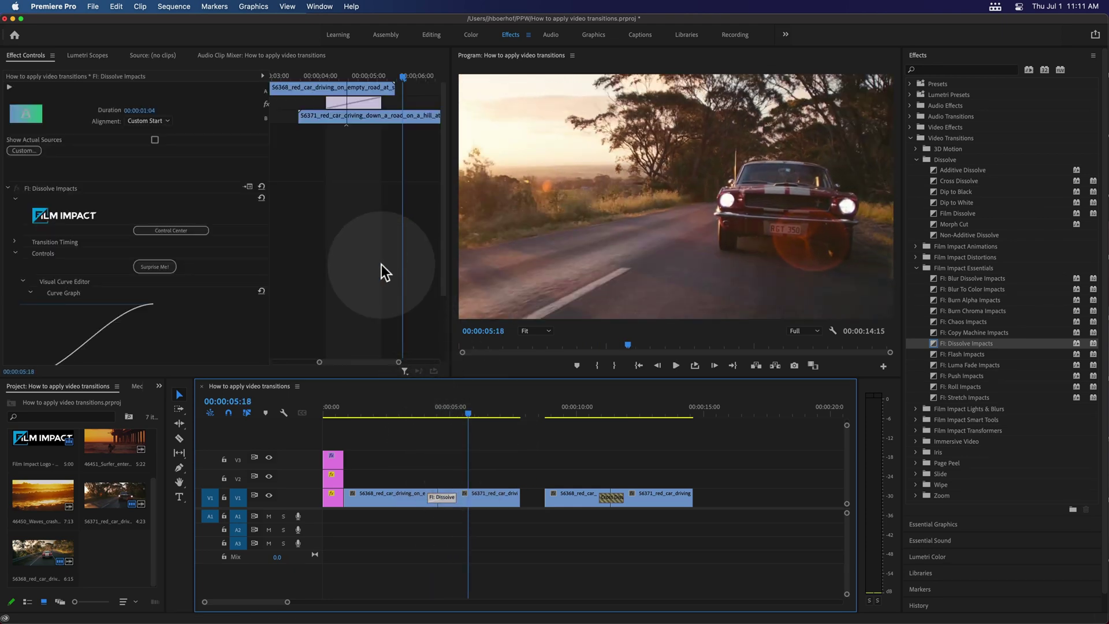
scroll(381, 264, "down", 3)
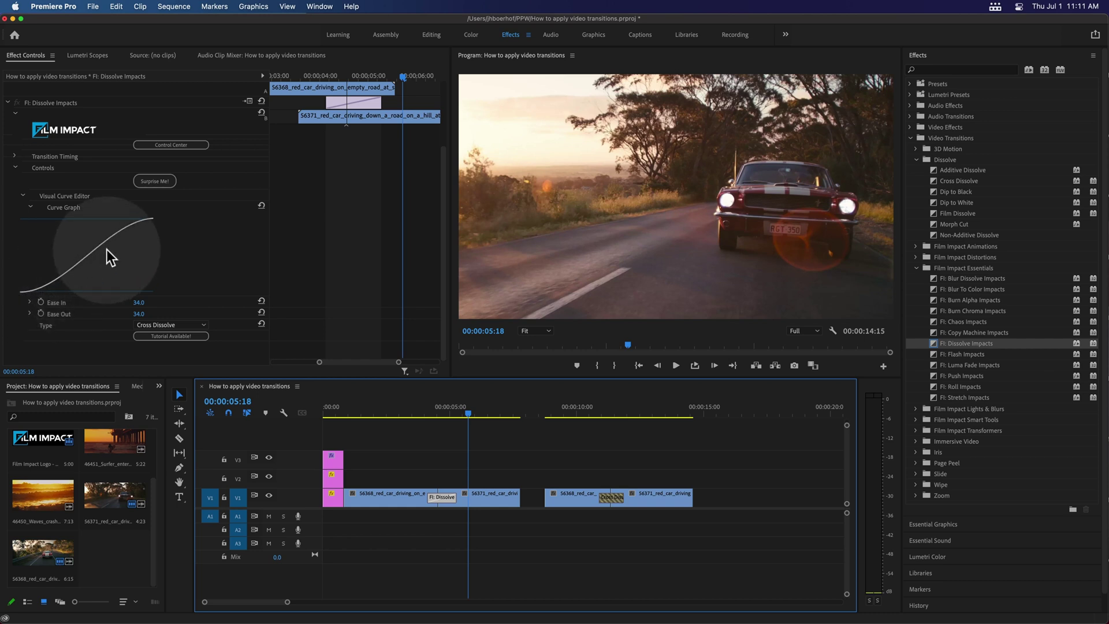
left_click_drag(138, 302, 45, 302)
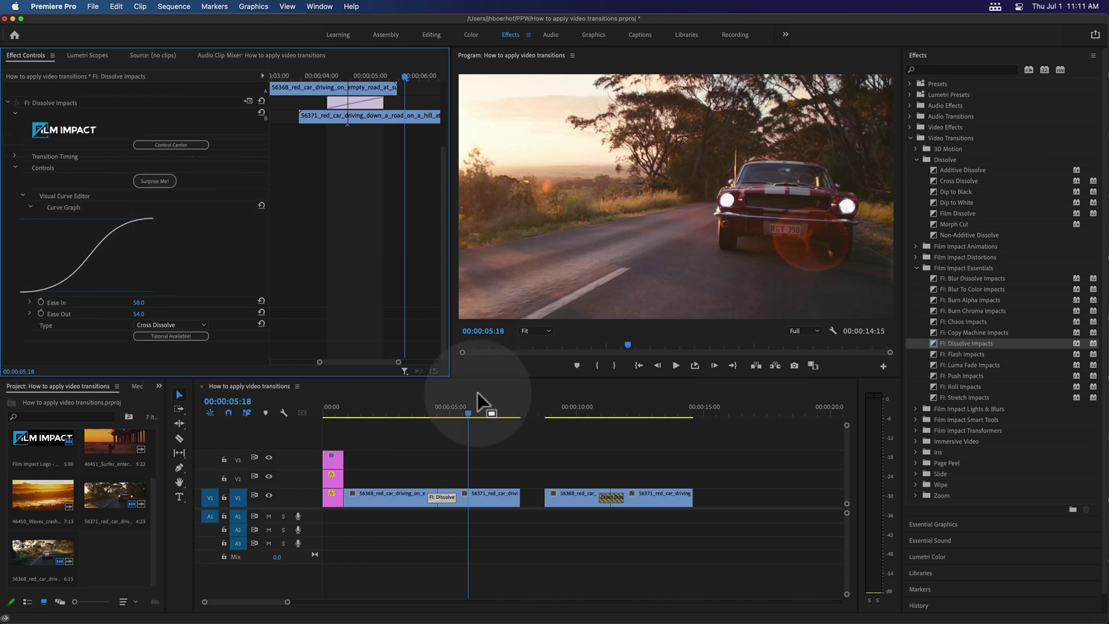
left_click(421, 407)
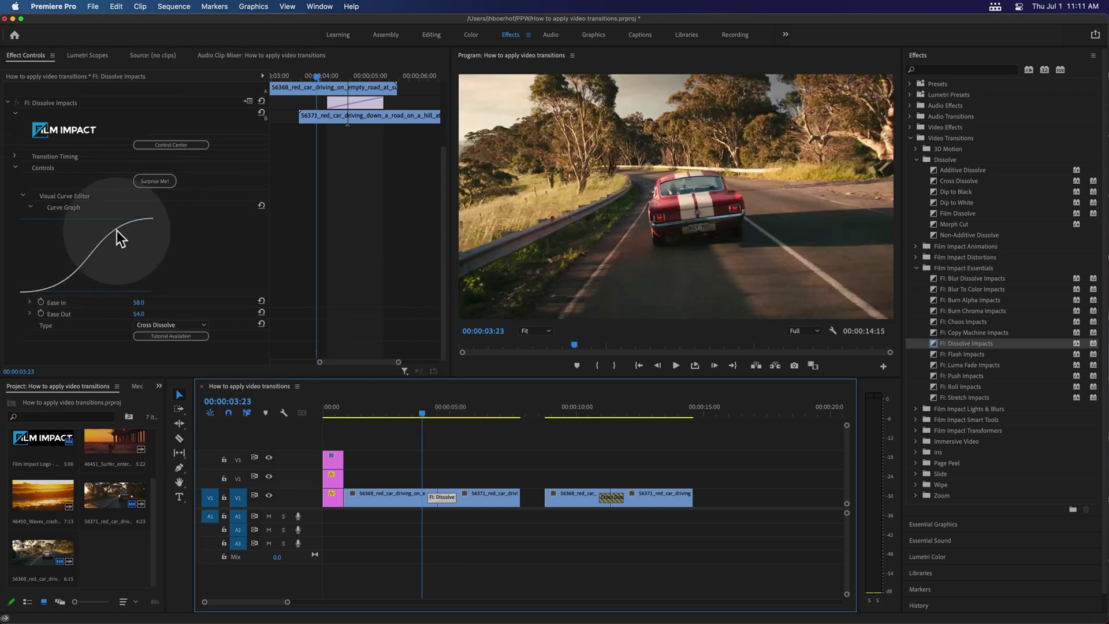
key("space")
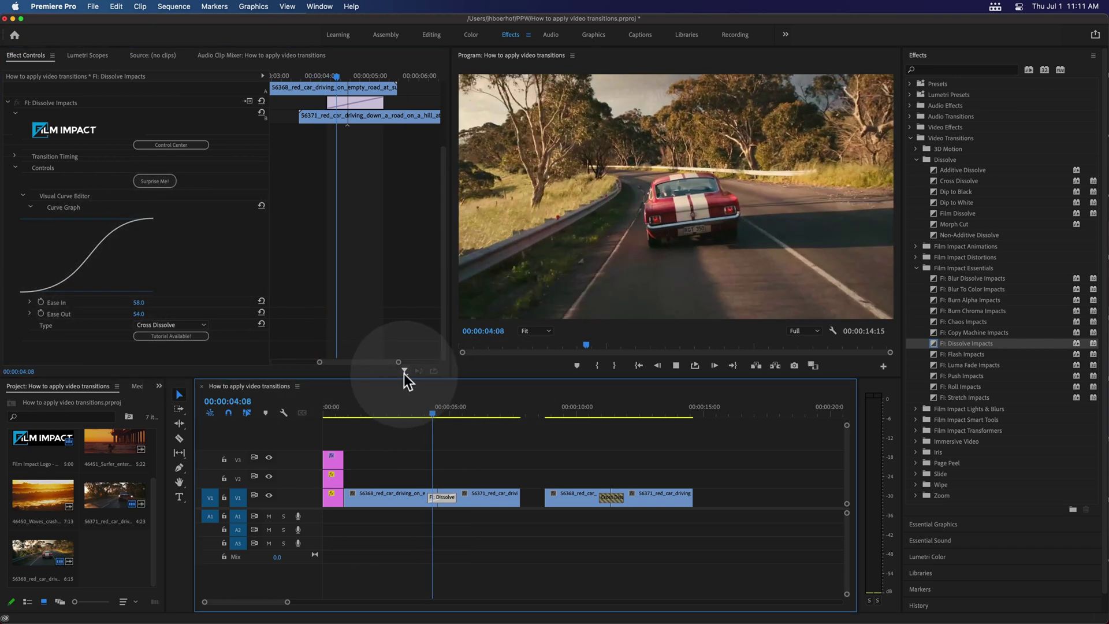
key("space")
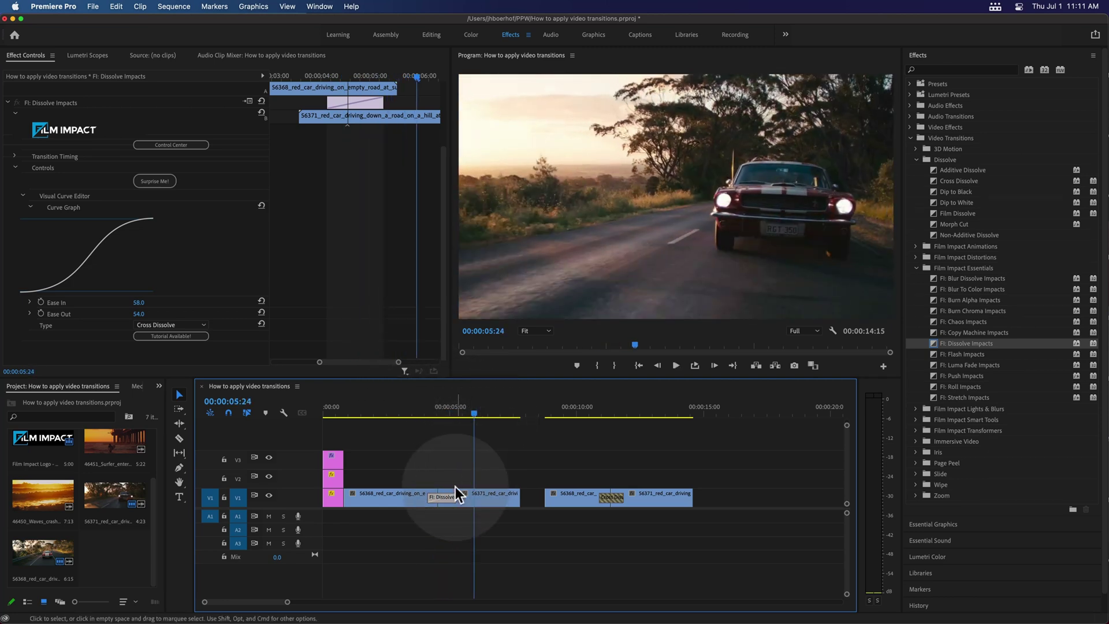
- Lengthen the FI: Dissolve Impacts transition to 00:00:01:18 and play it back
left_click_drag(455, 497, 463, 497)
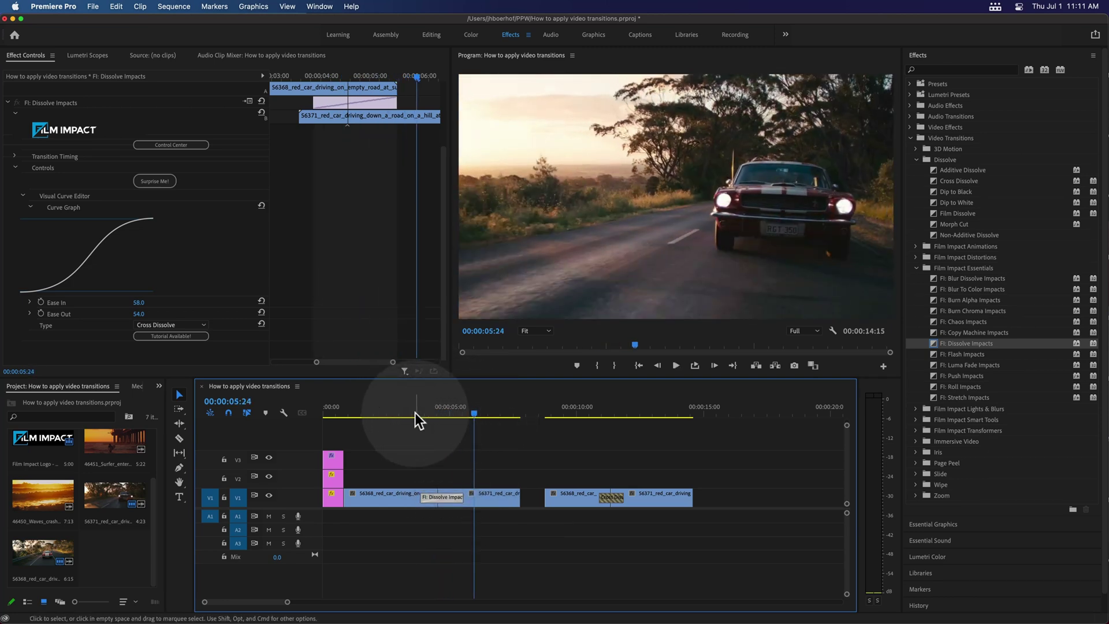
left_click(415, 412)
key("space")
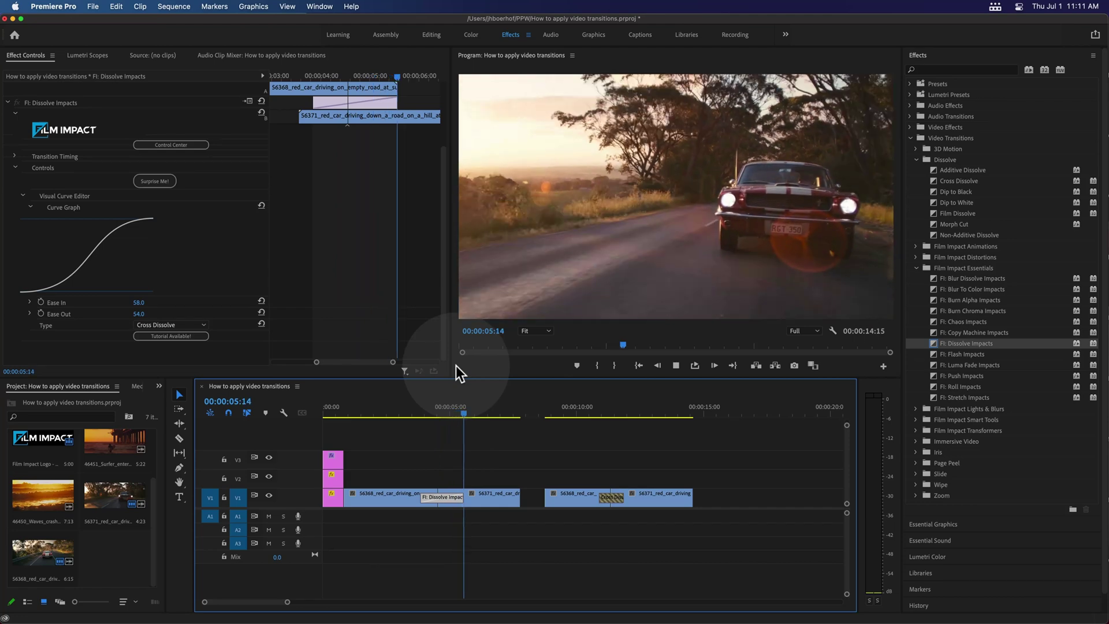
key("space")
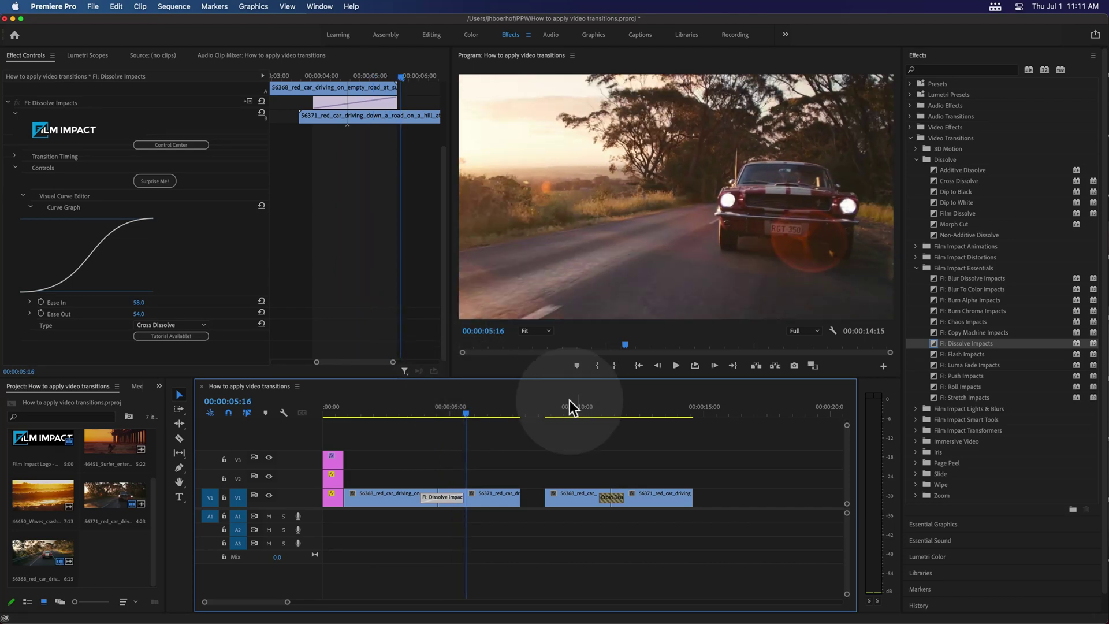
- Delete the transition between the first two car clips on V1
left_click(484, 477)
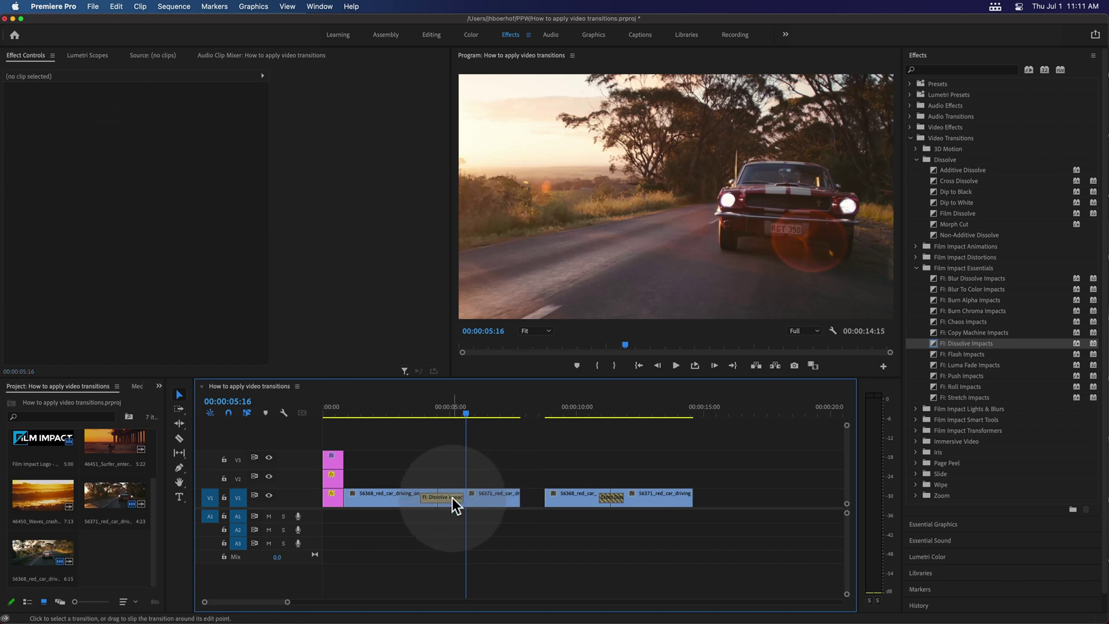
left_click(452, 498)
key("Delete")
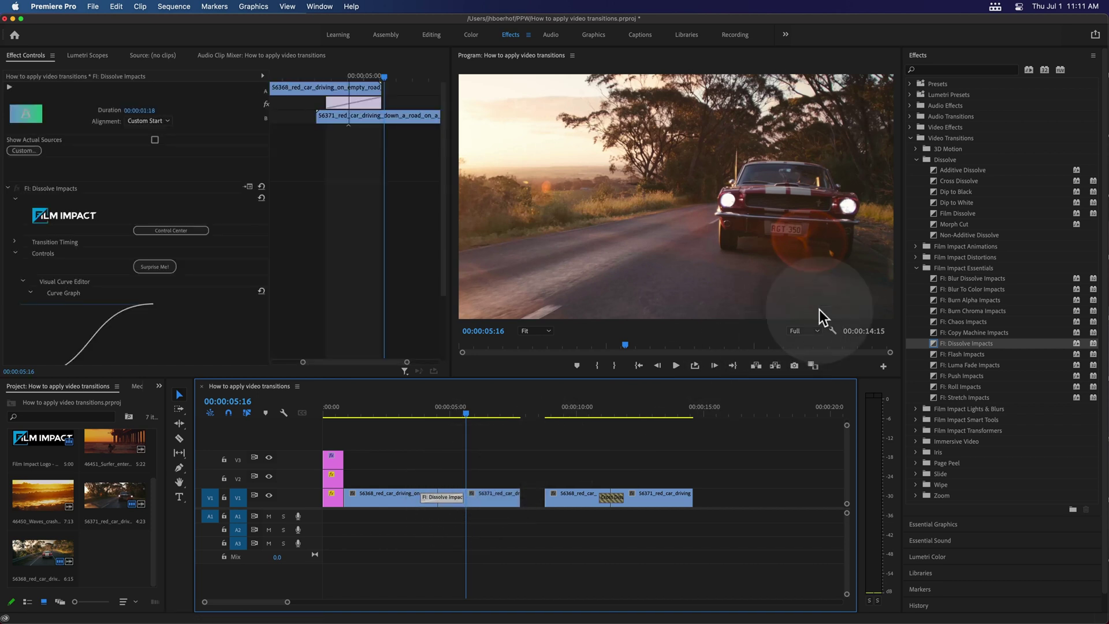
- Search the effects for "push", apply the Slide category's Push transition between the first two car clips, and play it back
left_click(940, 67)
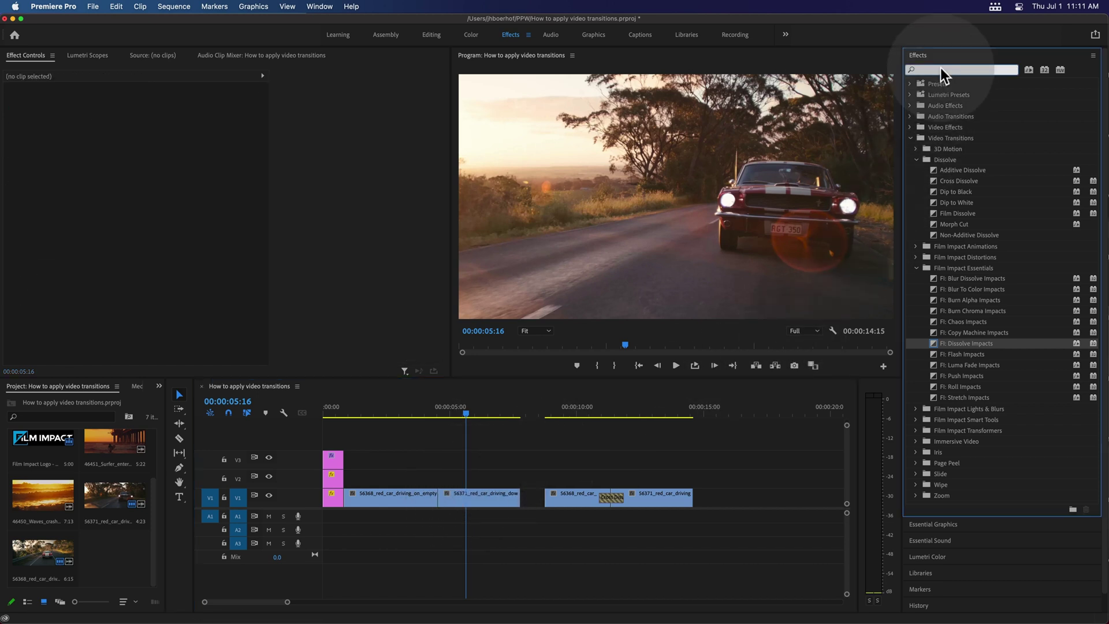
type("push")
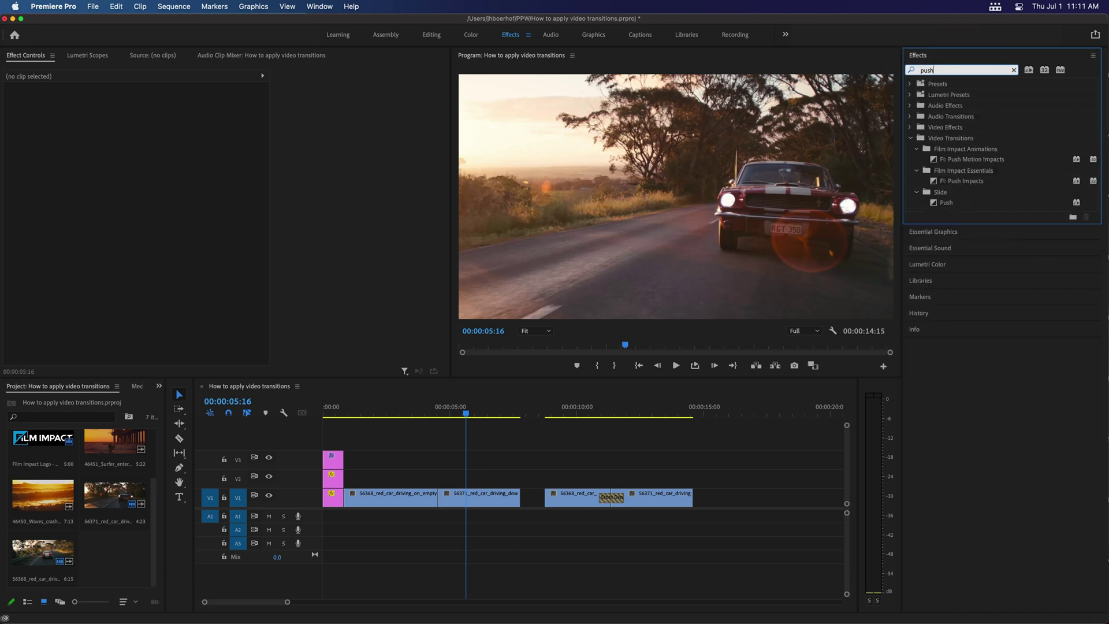
left_click(951, 202)
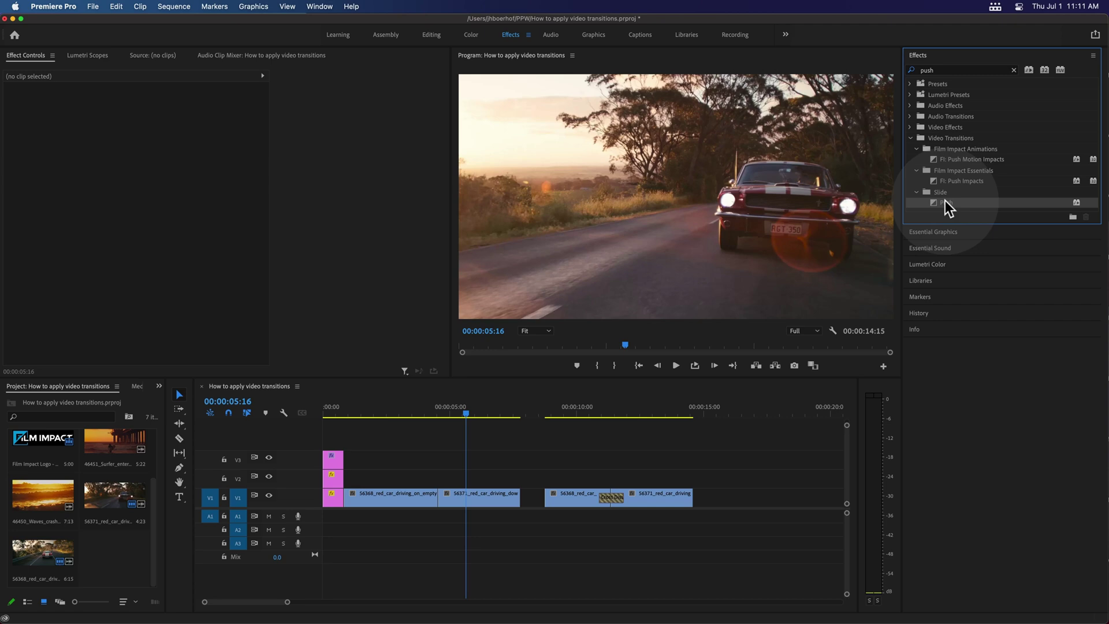
left_click_drag(956, 207, 451, 511)
left_click(417, 409)
key("space")
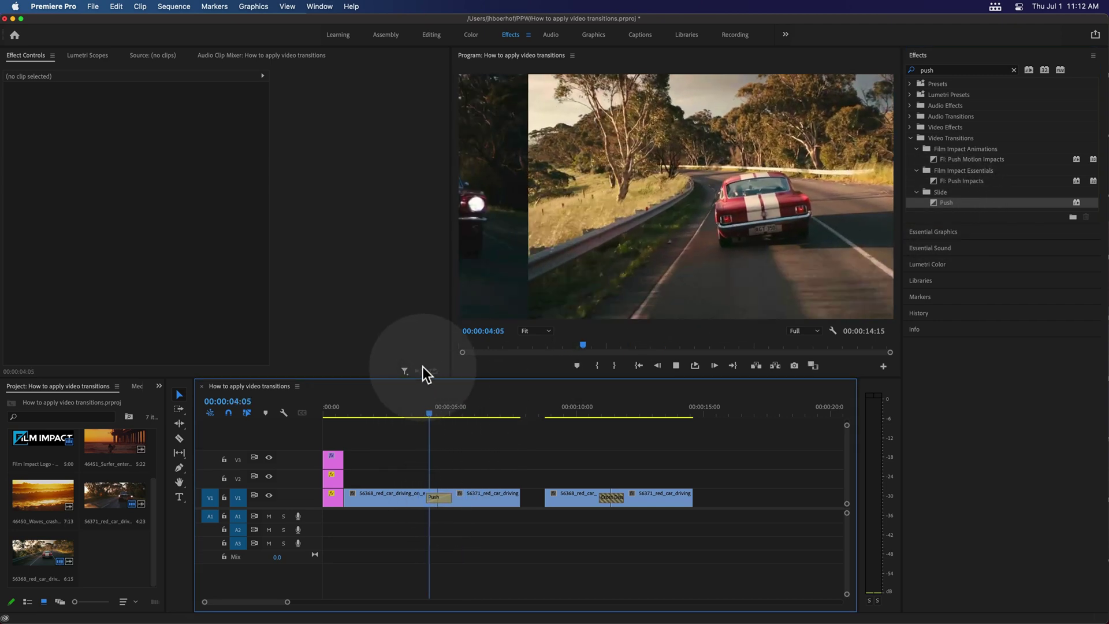
- Set the Push transition between the first two car clips to push from north to south, and play it back
key("space")
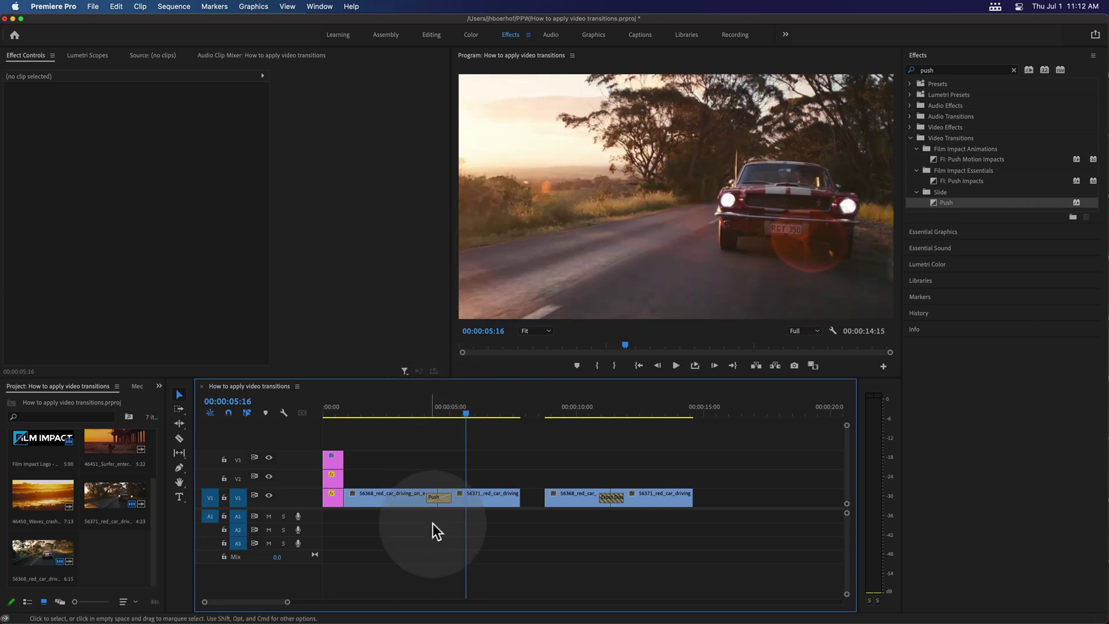
left_click(440, 501)
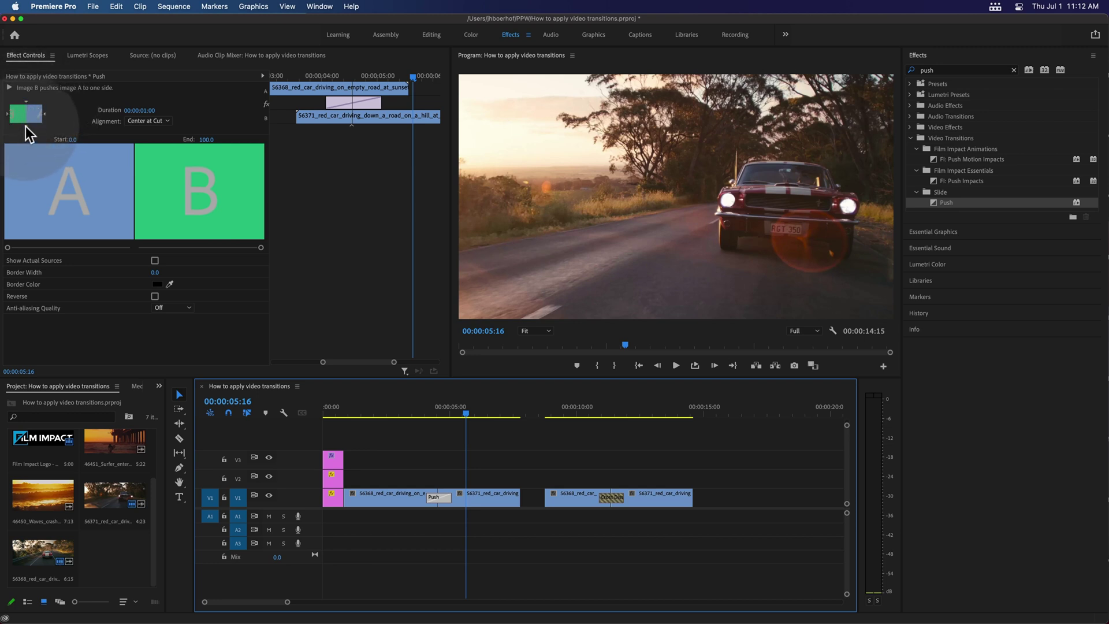
left_click(26, 102)
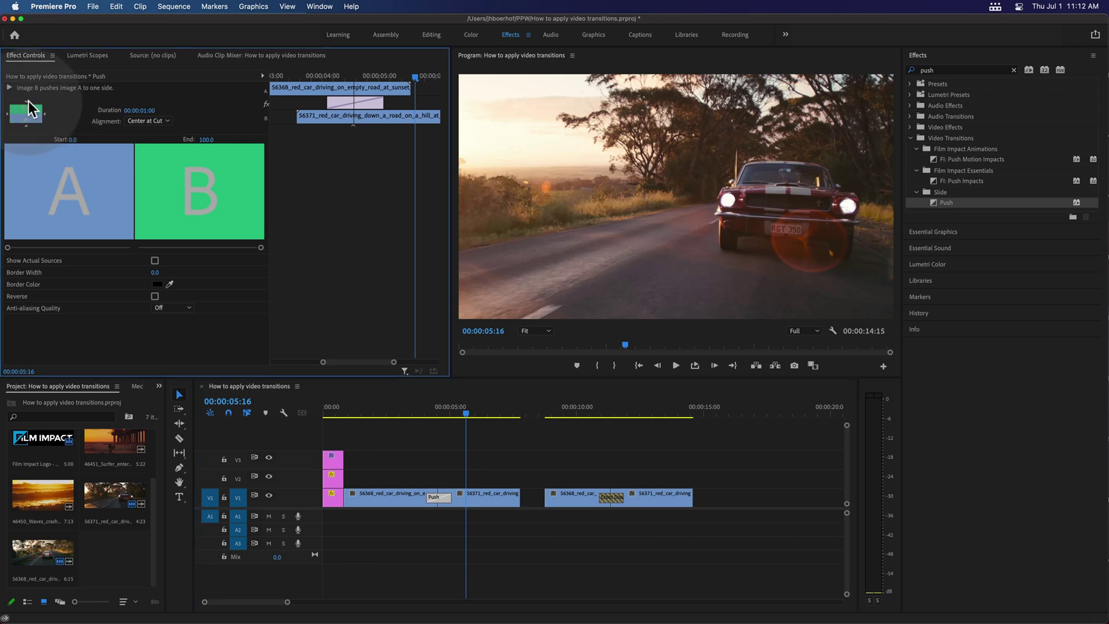
left_click(423, 412)
key("space")
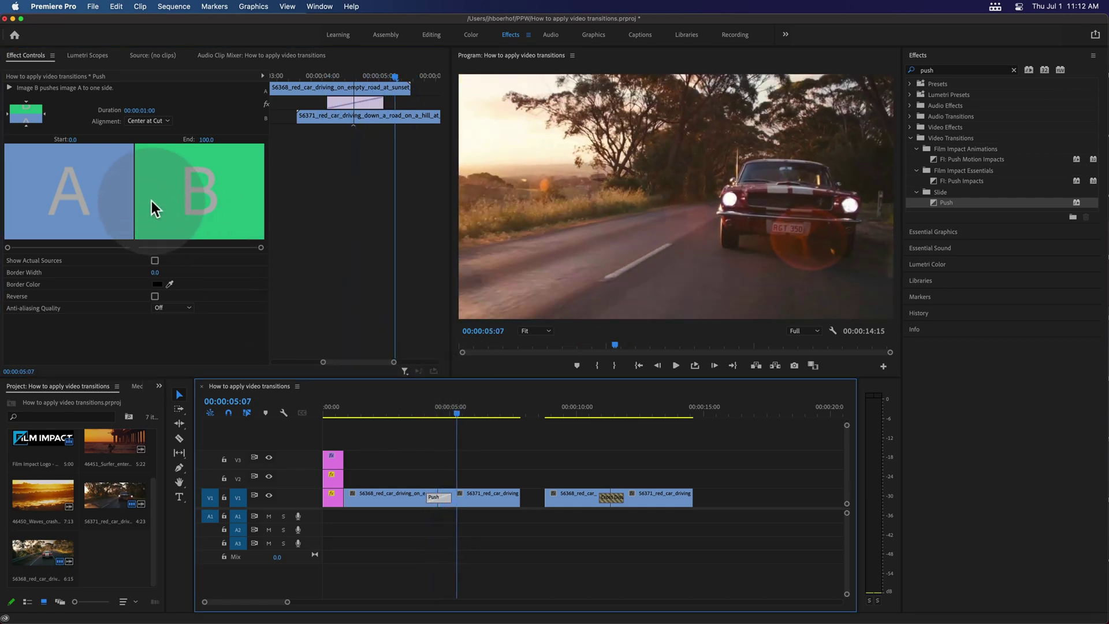
- Set the Push transition to push from east to west, play it back, and set its Border Width to 7.4
left_click(45, 112)
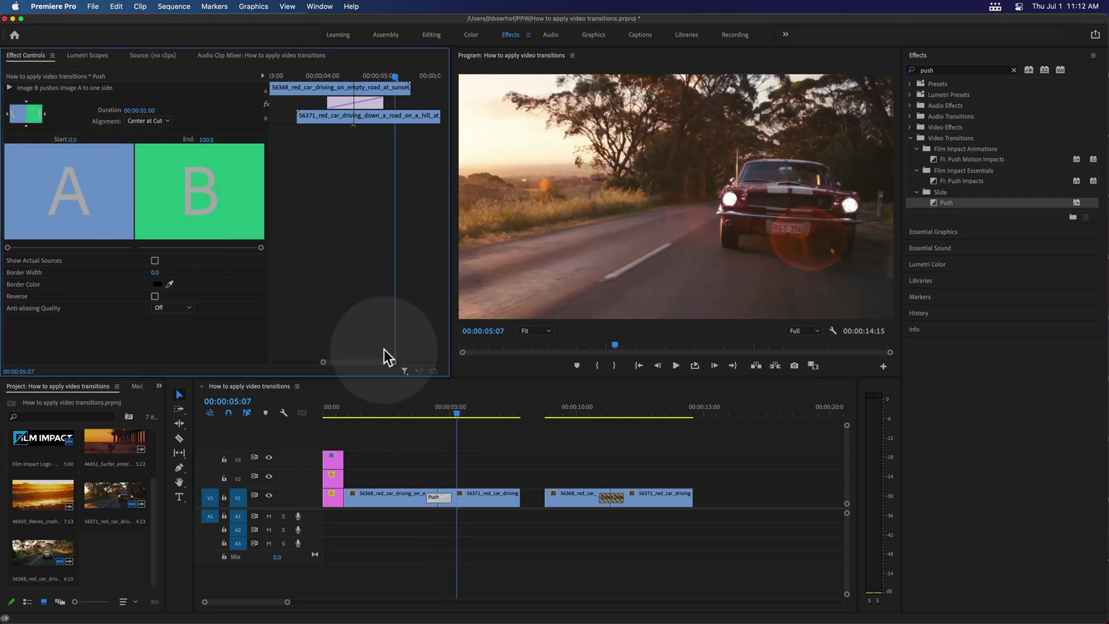
left_click(426, 406)
key("space")
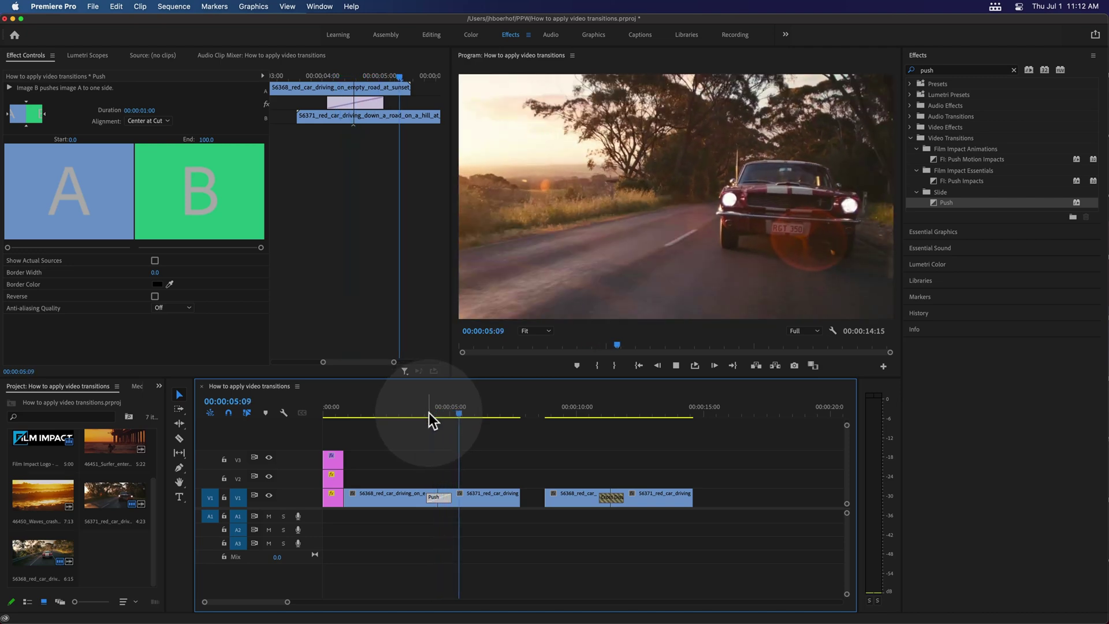
left_click(435, 409)
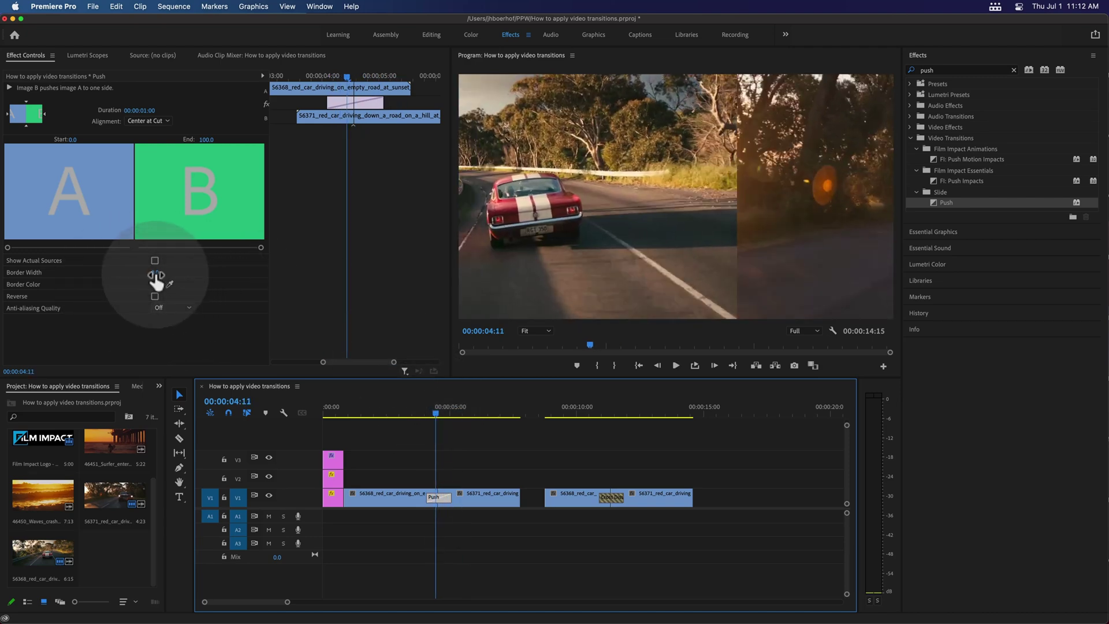
left_click_drag(156, 275, 161, 275)
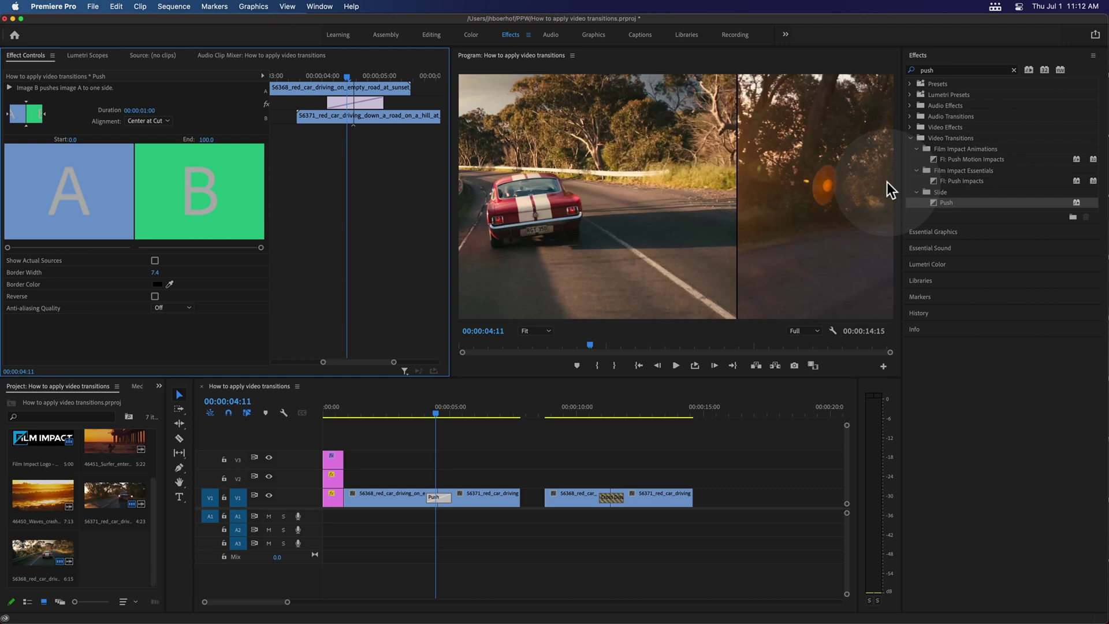
- Replace the Push transition between the first two car clips with FI: Push Impacts, and preview it
left_click(965, 182)
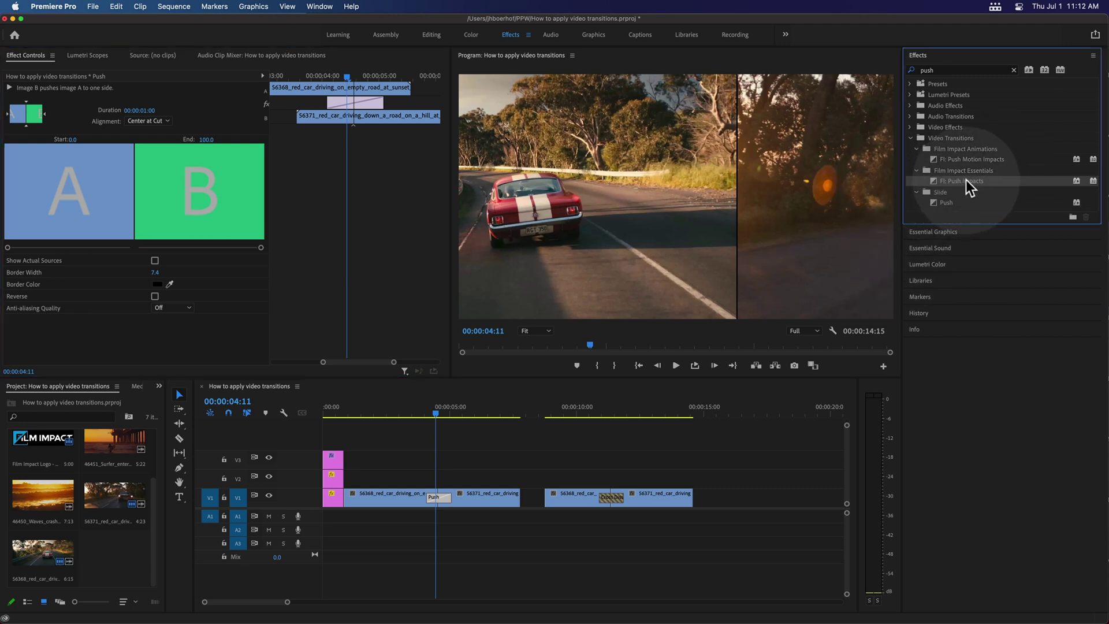
left_click_drag(962, 179, 445, 497)
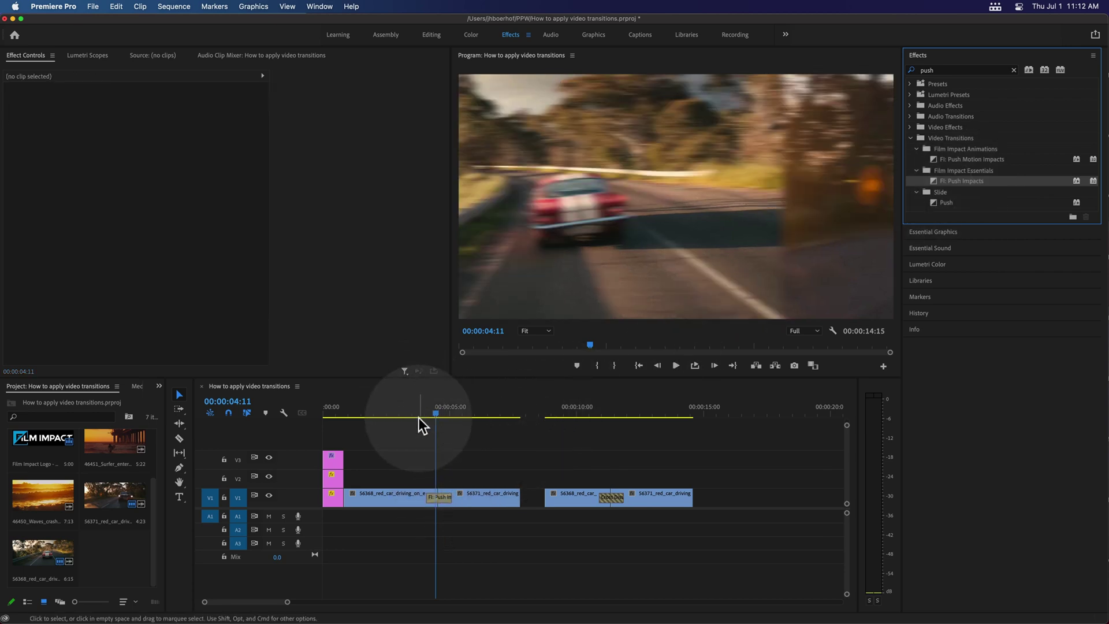
left_click(417, 411)
key("space")
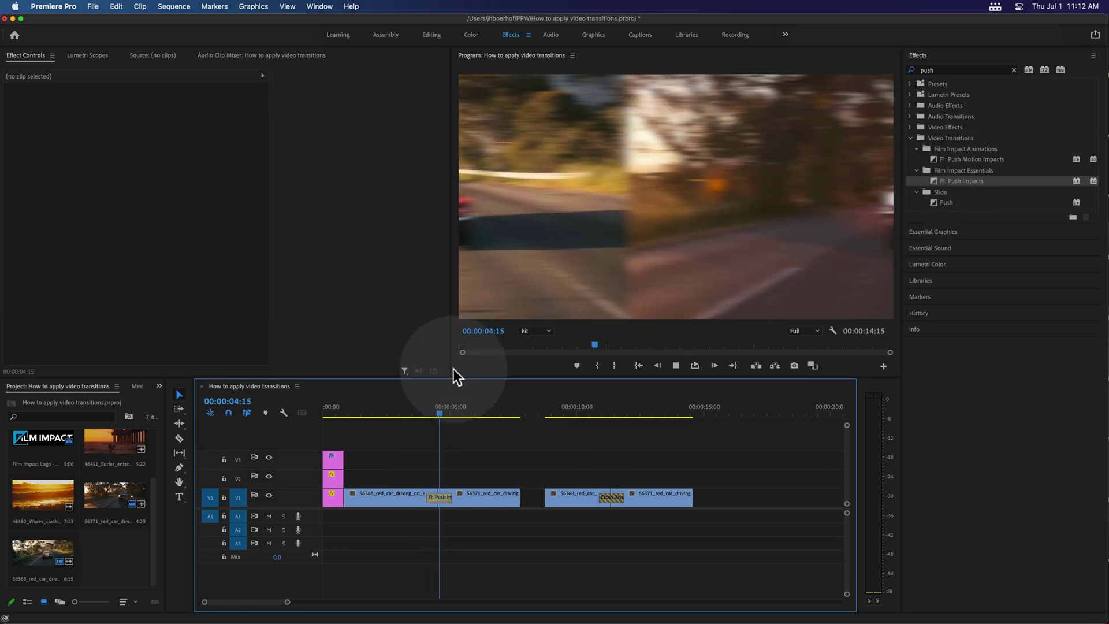
left_click_drag(430, 409, 440, 408)
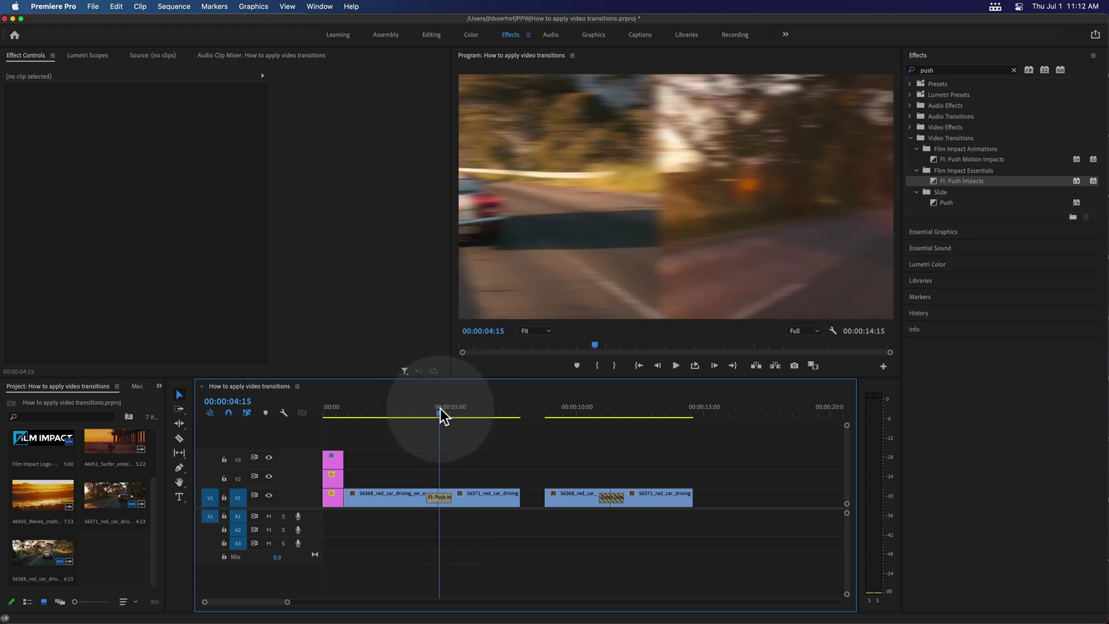
- Set the FI: Push Impacts transition's Blur Amount to 36.0 and Chromatic Aberration to 92.0, and play it back
left_click(440, 497)
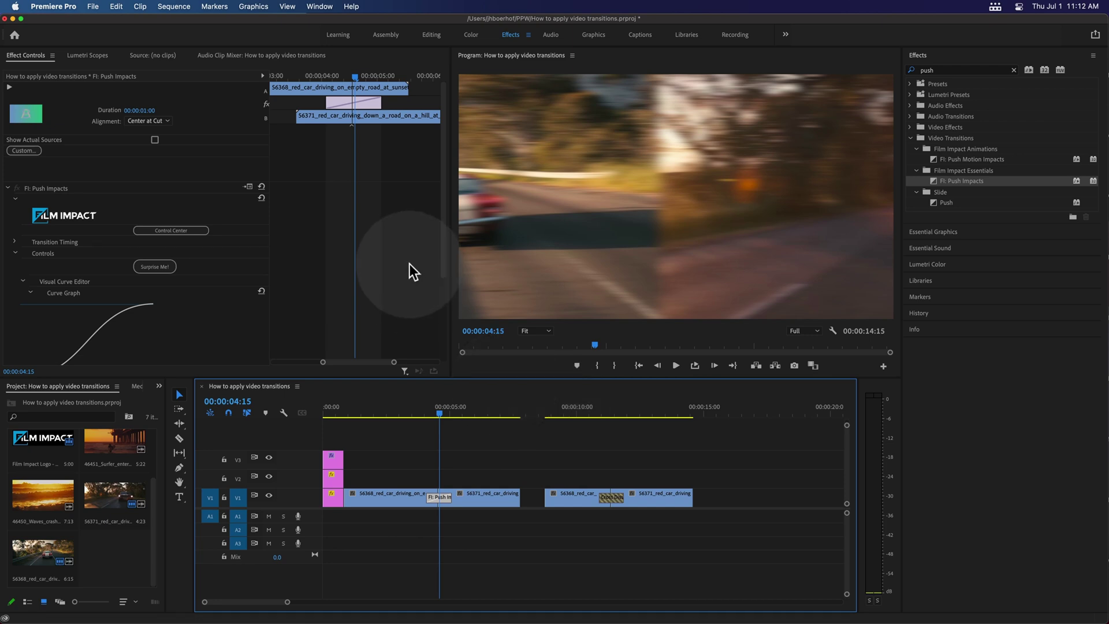
scroll(327, 265, "down", 5)
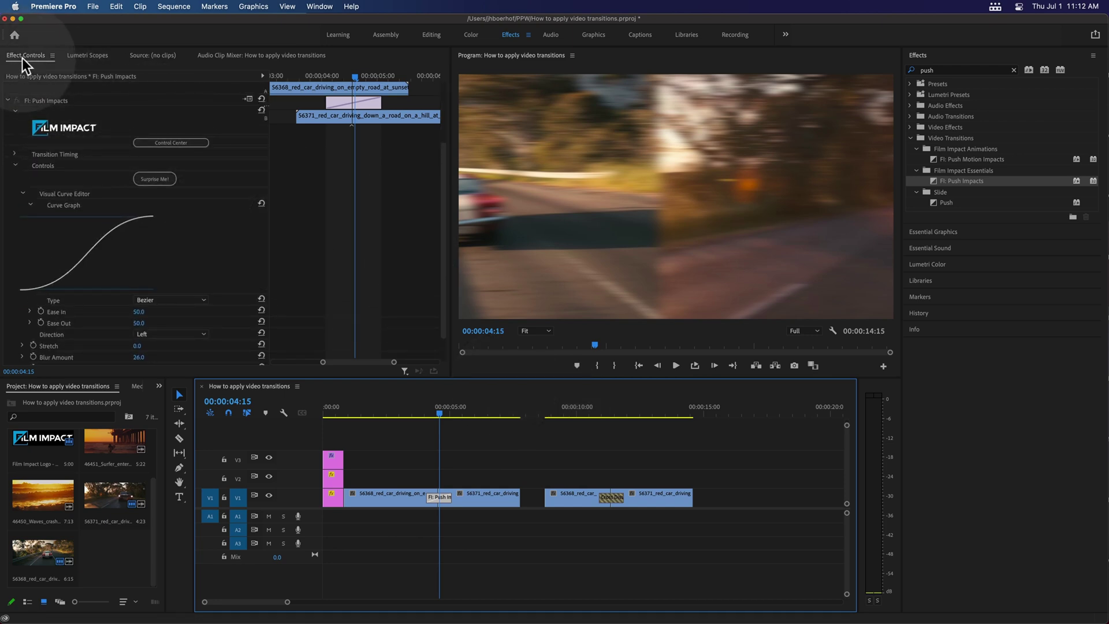
left_click(33, 115)
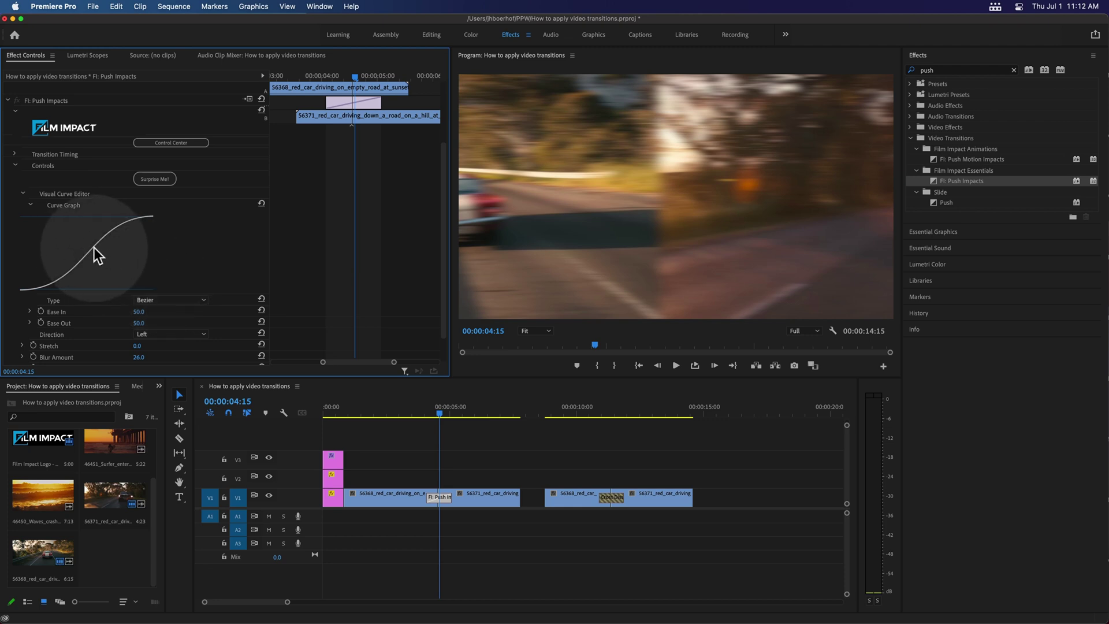
scroll(92, 247, "down", 2)
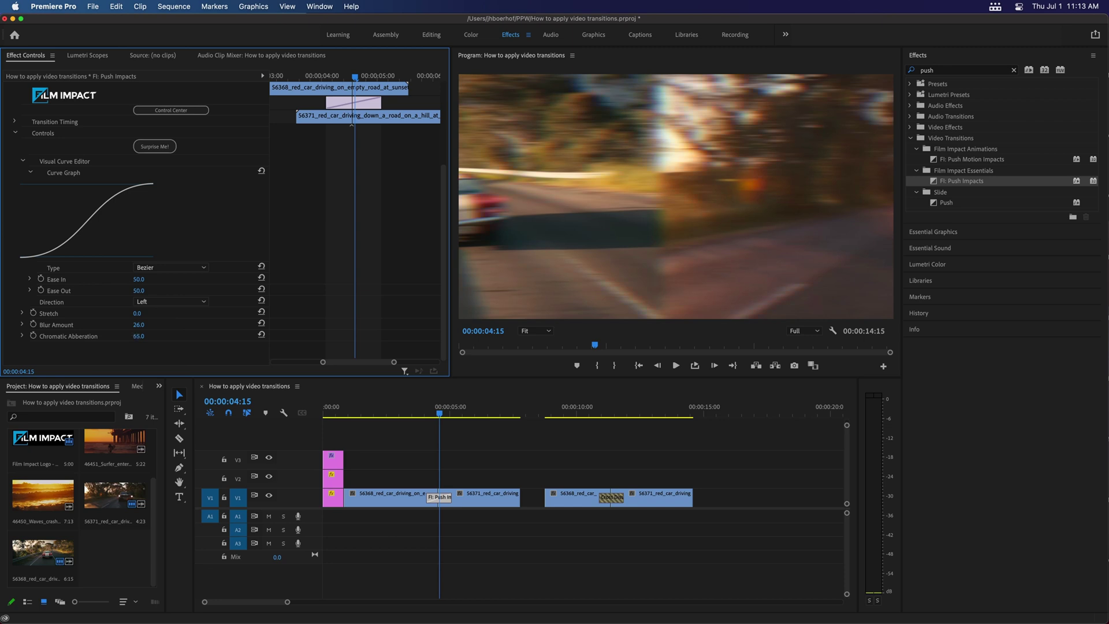
left_click_drag(139, 336, 151, 315)
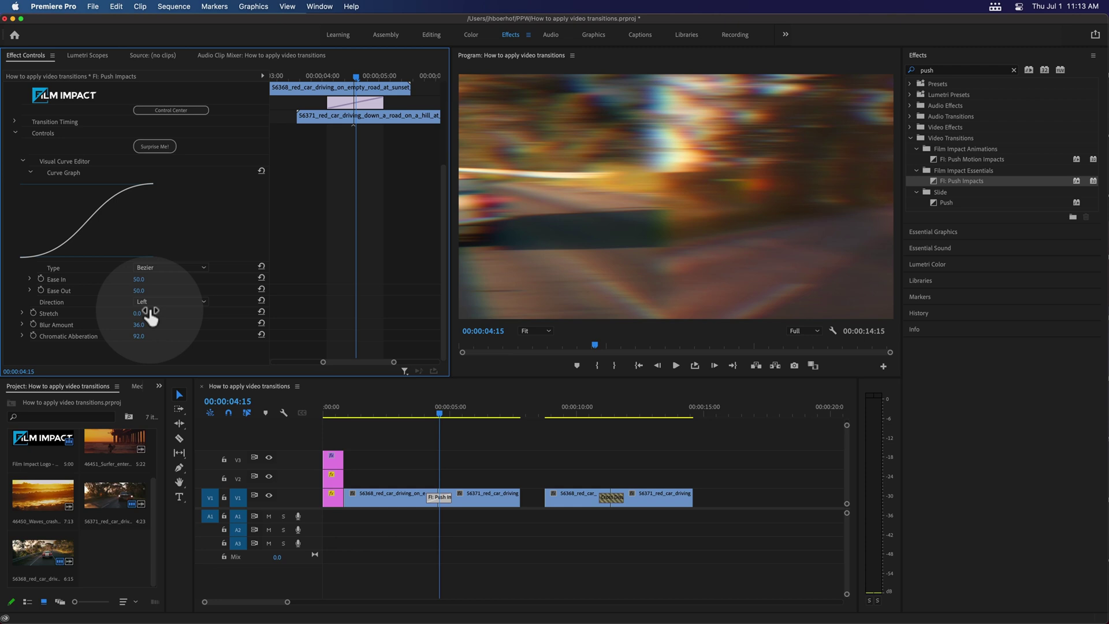
left_click(421, 404)
key("space")
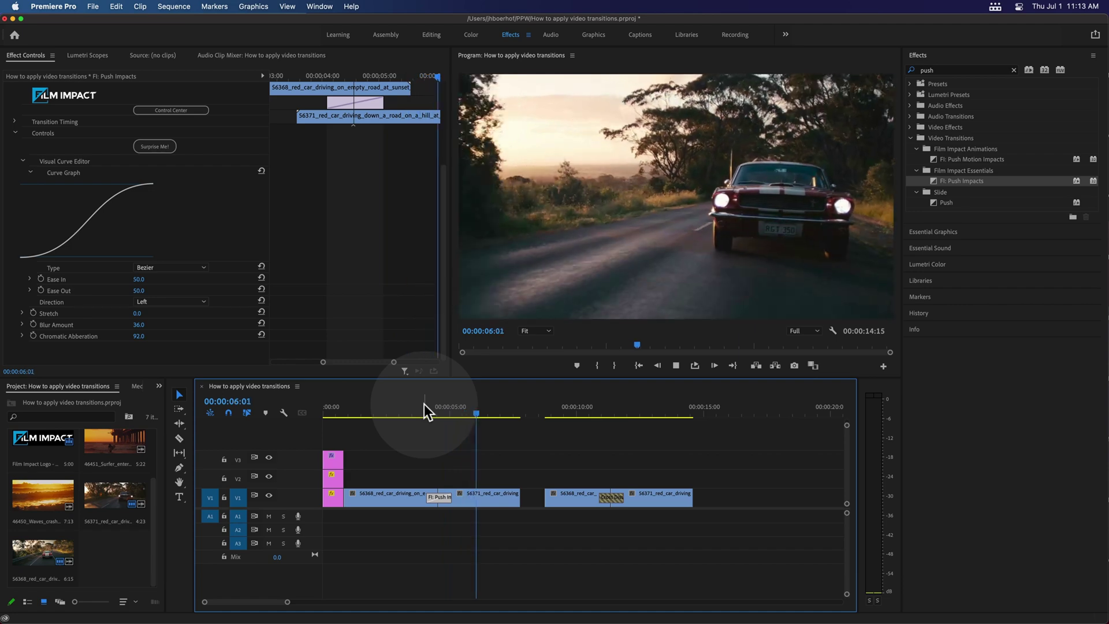
left_click_drag(432, 409, 422, 411)
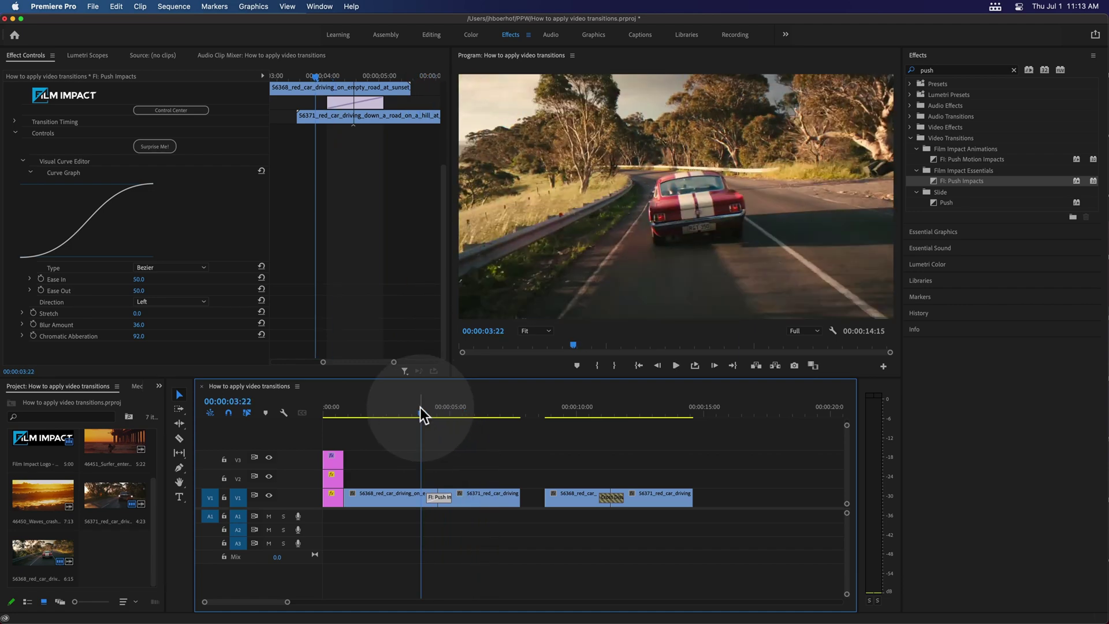